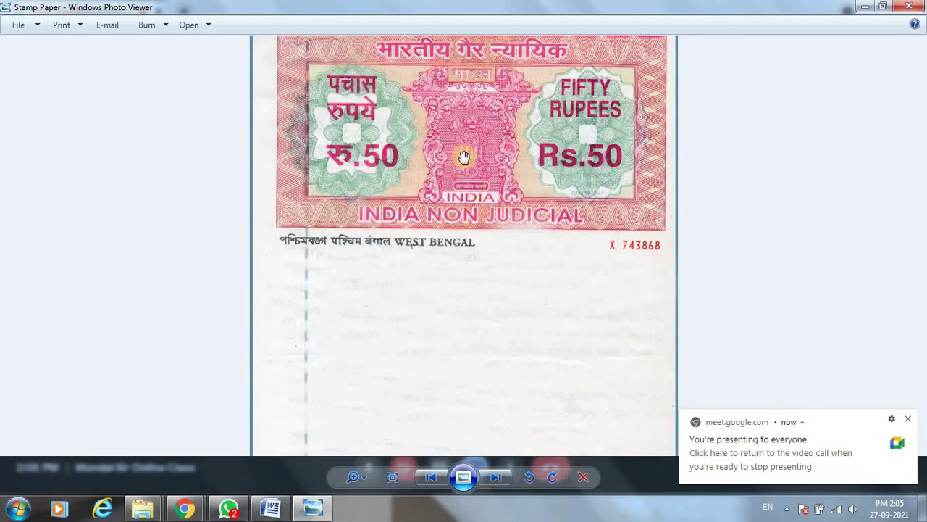
Maximize Paint and scroll the scan to show the stamp and the blank paper below it.
{"action": "scroll", "coordinate": [420, 214], "scroll_direction": "up", "scroll_amount": 1}
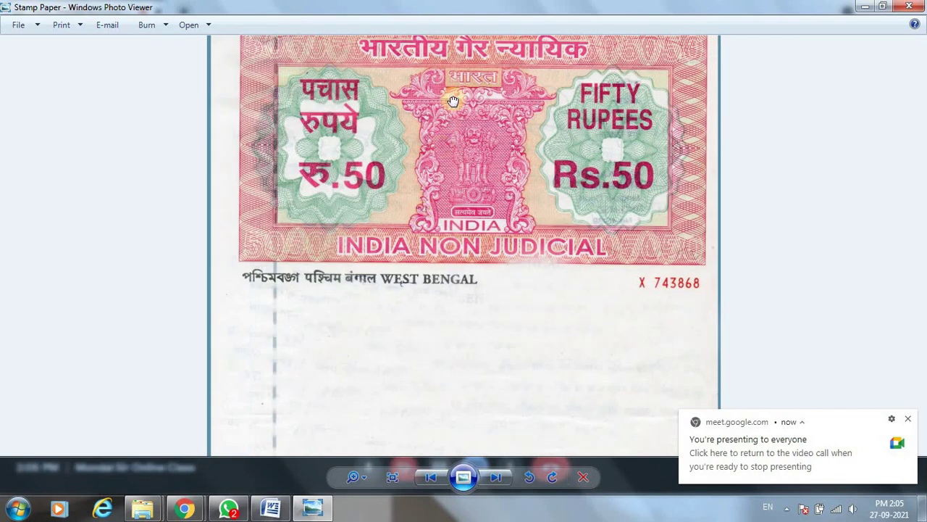
{"action": "scroll", "coordinate": [418, 290], "scroll_direction": "down", "scroll_amount": 1}
{"action": "scroll", "coordinate": [418, 290], "scroll_direction": "down", "scroll_amount": 2}
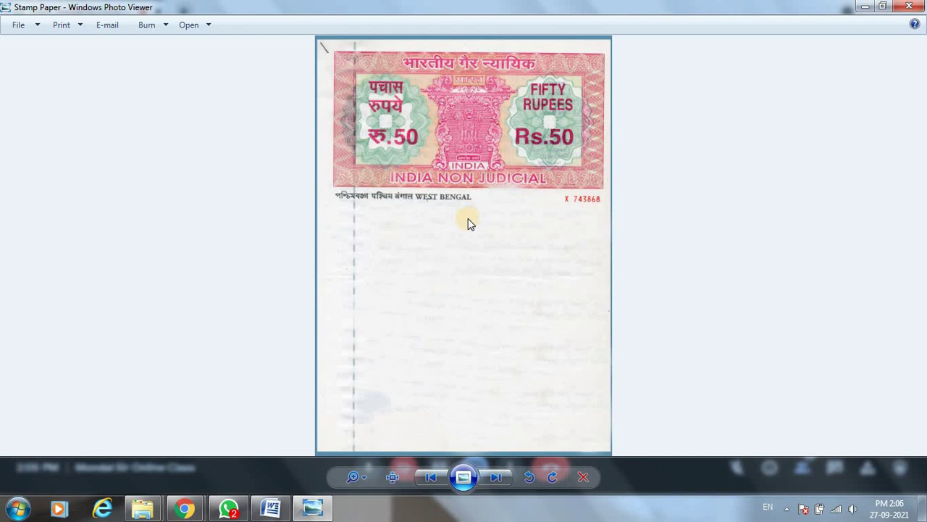
{"action": "scroll", "coordinate": [523, 137], "scroll_direction": "up", "scroll_amount": 1}
{"action": "scroll", "coordinate": [522, 136], "scroll_direction": "up", "scroll_amount": 1}
{"action": "left_click_drag", "start_coordinate": [534, 104], "coordinate": [503, 270]}
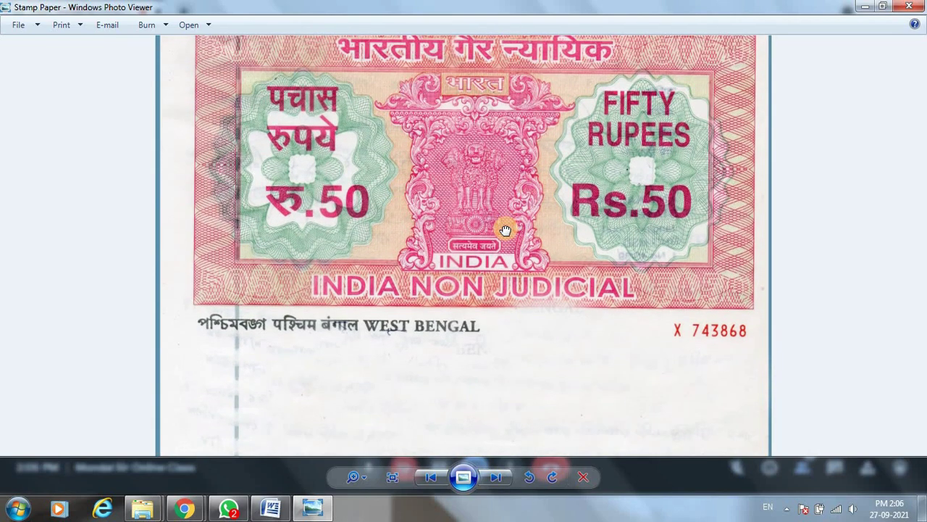
{"action": "scroll", "coordinate": [503, 270], "scroll_direction": "down", "scroll_amount": 1}
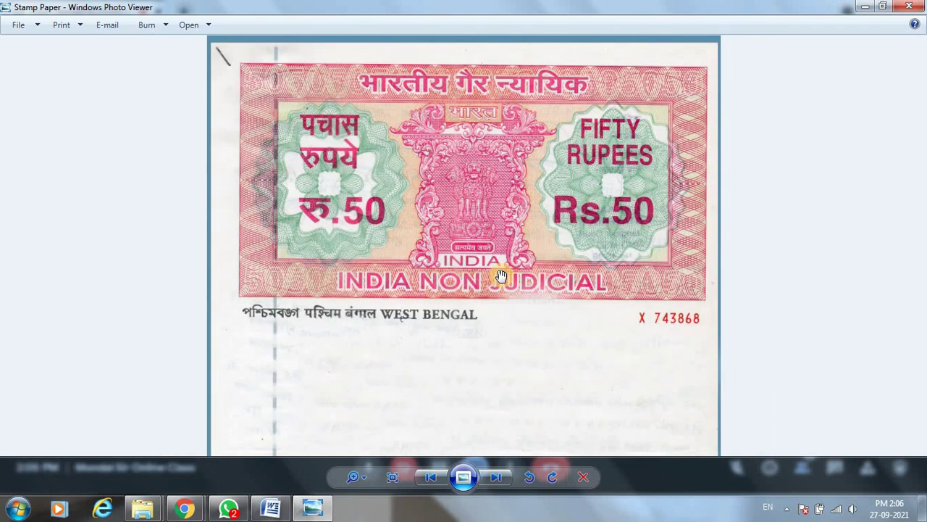
{"action": "left_click_drag", "start_coordinate": [512, 288], "coordinate": [522, 249]}
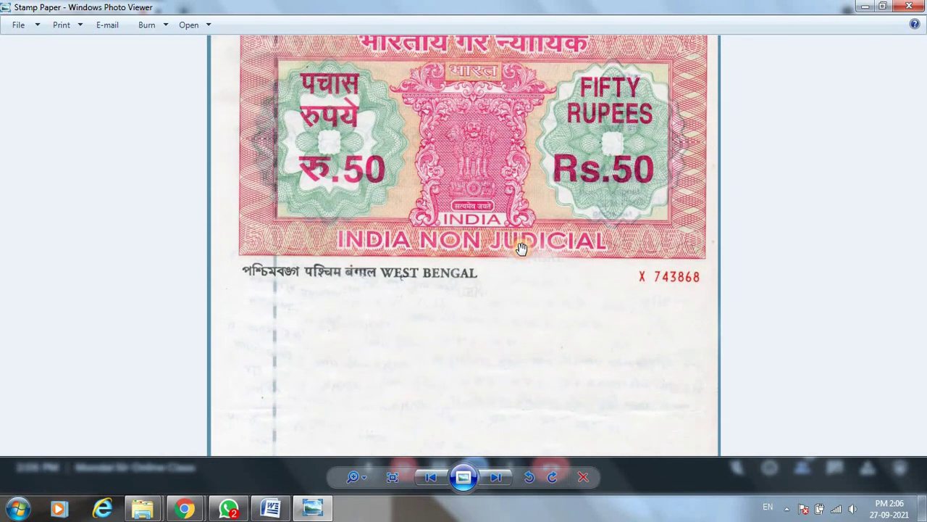
{"action": "scroll", "coordinate": [525, 245], "scroll_direction": "down", "scroll_amount": 1}
{"action": "left_click_drag", "start_coordinate": [466, 342], "coordinate": [473, 284]}
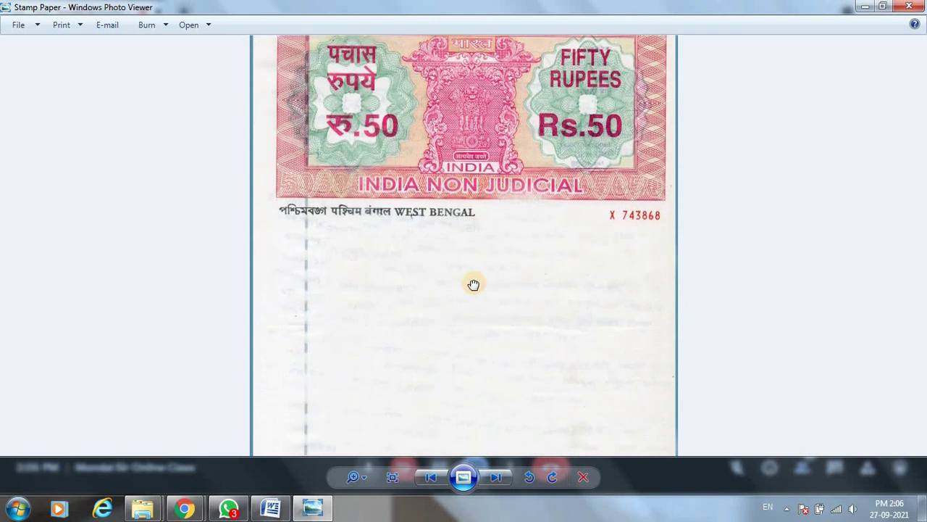
{"action": "scroll", "coordinate": [575, 259], "scroll_direction": "up", "scroll_amount": 1}
{"action": "scroll", "coordinate": [472, 246], "scroll_direction": "down", "scroll_amount": 1}
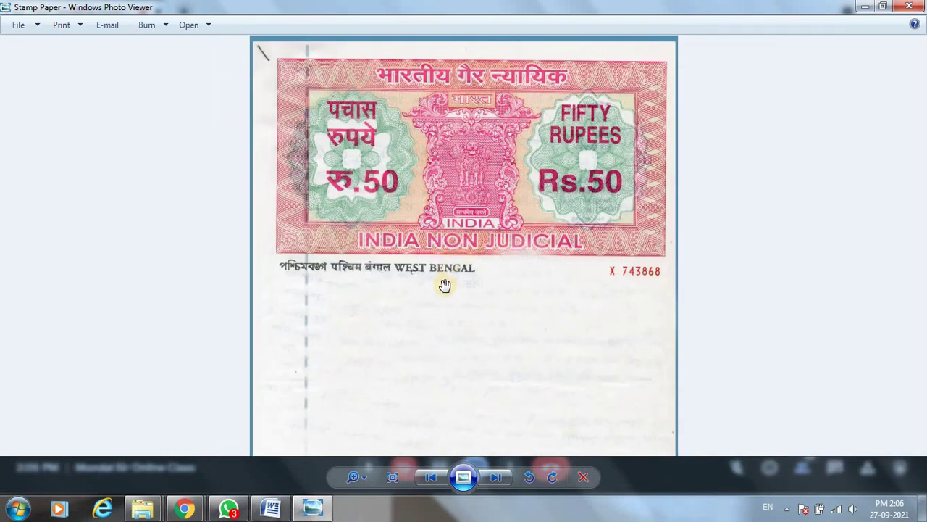
{"action": "mouse_move", "coordinate": [406, 322]}
{"action": "left_mouse_down"}
{"action": "mouse_move", "coordinate": [399, 284]}
{"action": "mouse_move", "coordinate": [408, 244]}
{"action": "mouse_move", "coordinate": [457, 121]}
{"action": "left_mouse_up"}
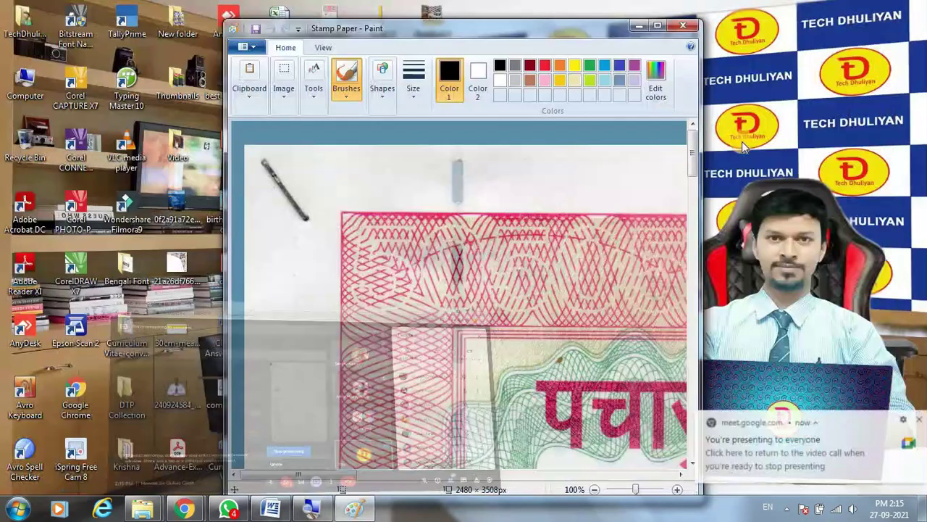
{"action": "left_click", "coordinate": [660, 28]}
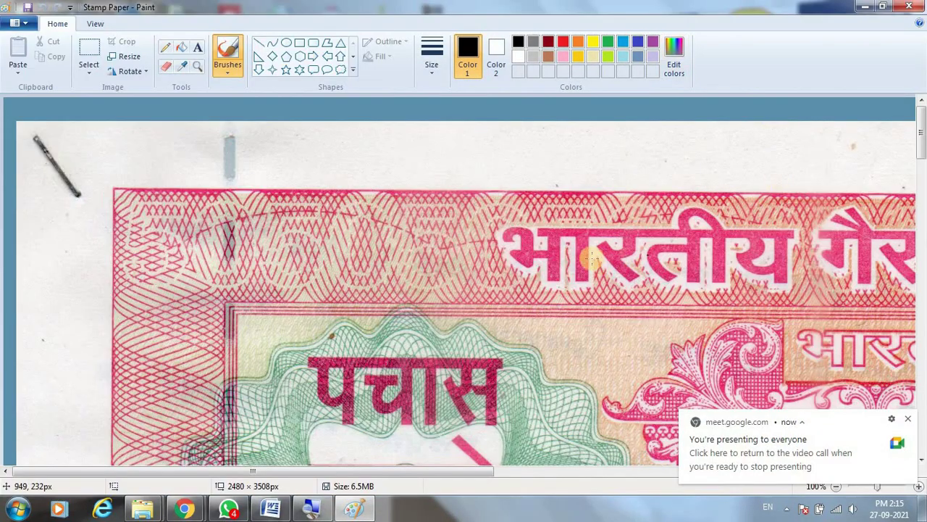
{"action": "scroll", "coordinate": [459, 210], "scroll_direction": "down", "scroll_amount": 2, "text": "ctrl"}
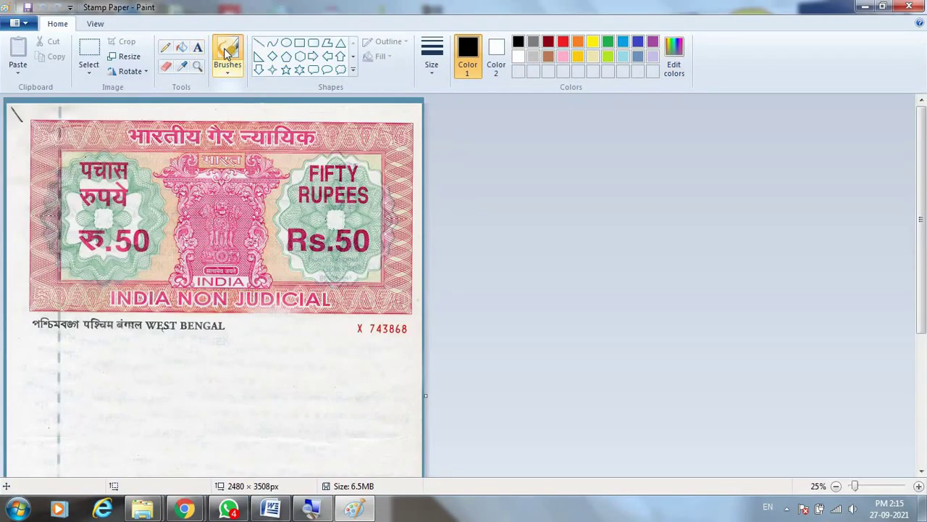
Draw a thickest-width red vertical line from the paper's top edge down through the stamp.
{"action": "left_click", "coordinate": [258, 42]}
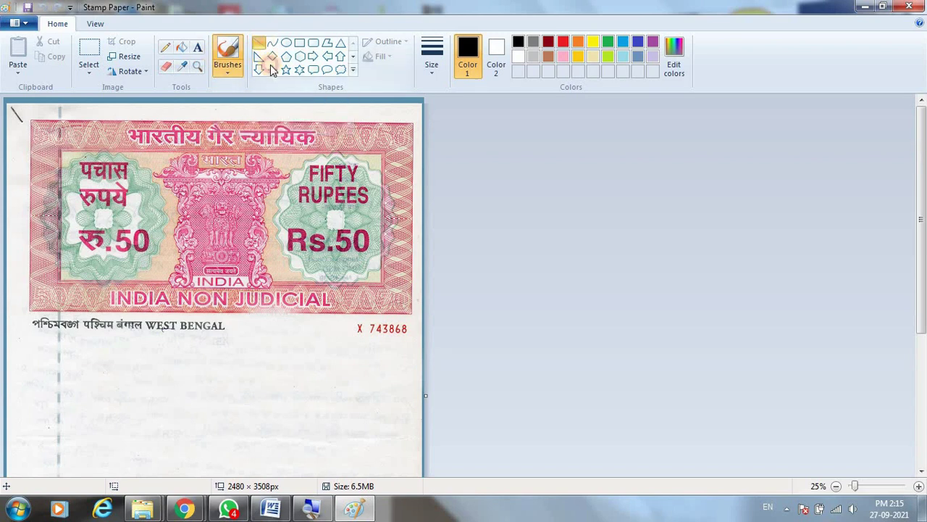
{"action": "left_click", "coordinate": [563, 43]}
{"action": "left_click", "coordinate": [623, 42]}
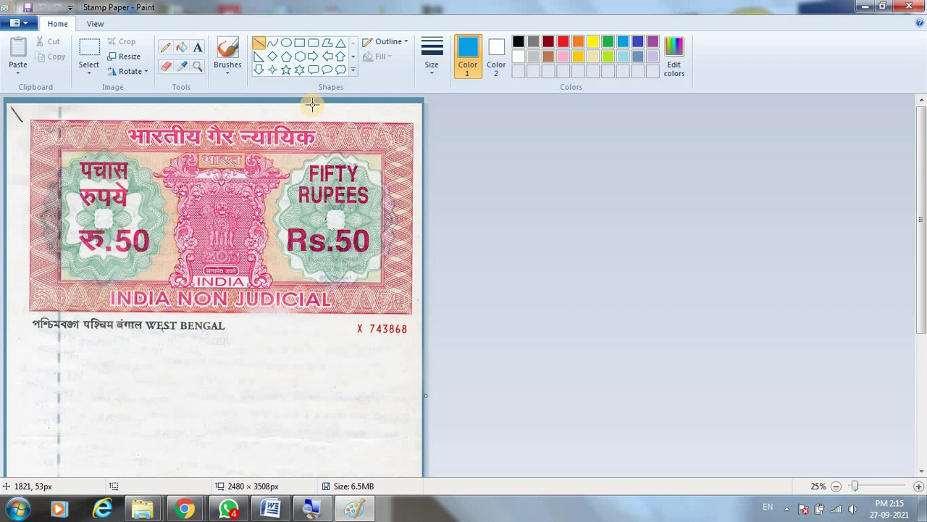
{"action": "left_click_drag", "start_coordinate": [310, 104], "coordinate": [307, 342]}
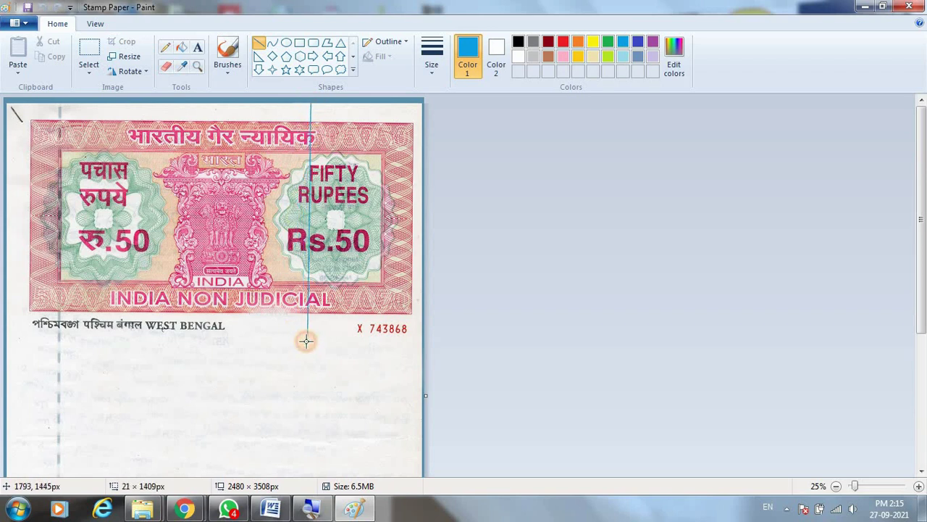
{"action": "left_click_drag", "start_coordinate": [307, 342], "coordinate": [308, 333]}
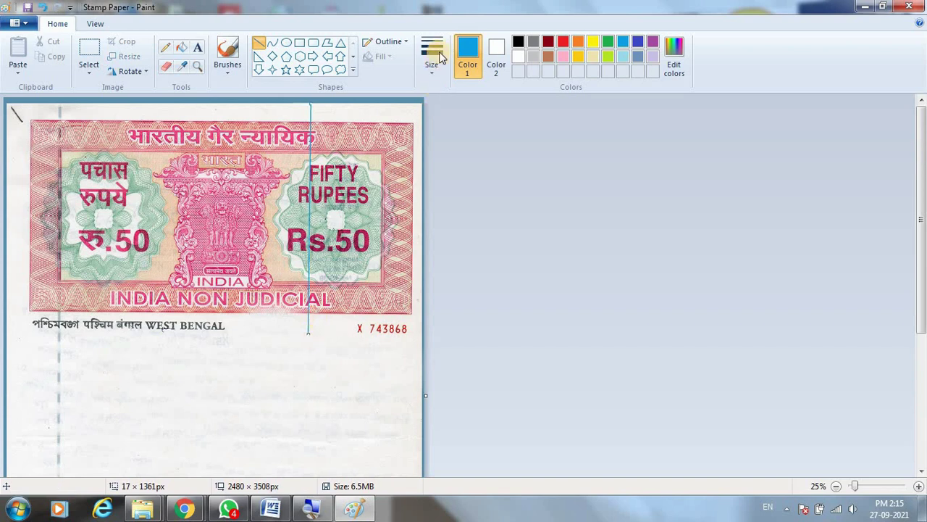
{"action": "left_click", "coordinate": [432, 54]}
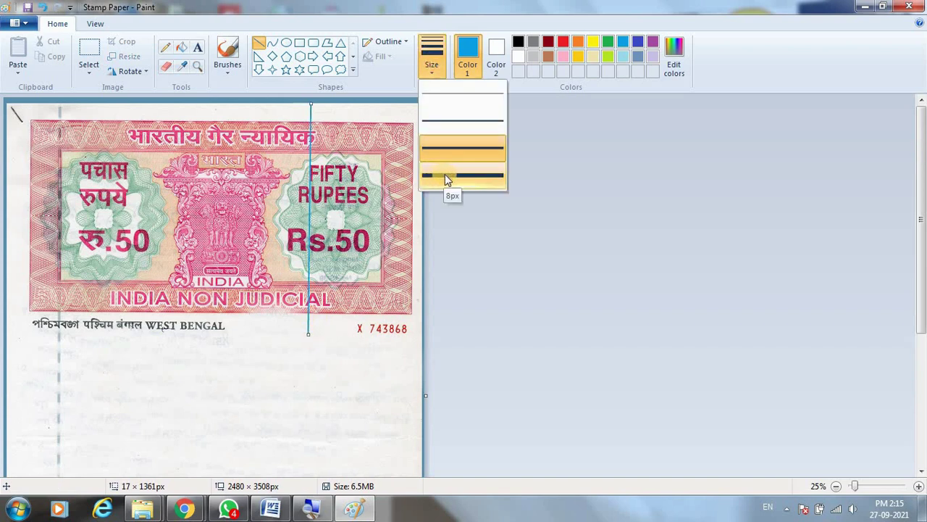
{"action": "left_click", "coordinate": [434, 176]}
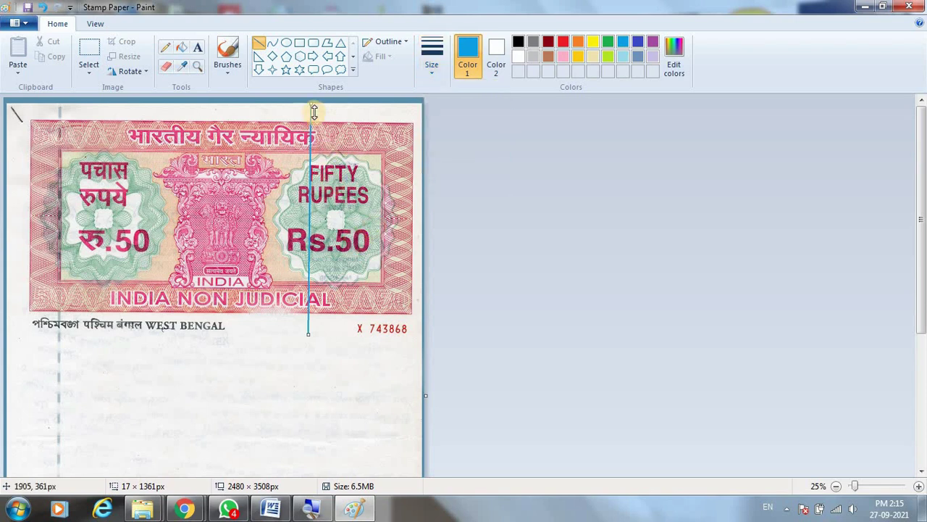
{"action": "left_click", "coordinate": [563, 42]}
Hand-write a red 3.5″ label with the brush just below the vertical line's bottom end.
{"action": "left_click", "coordinate": [564, 43]}
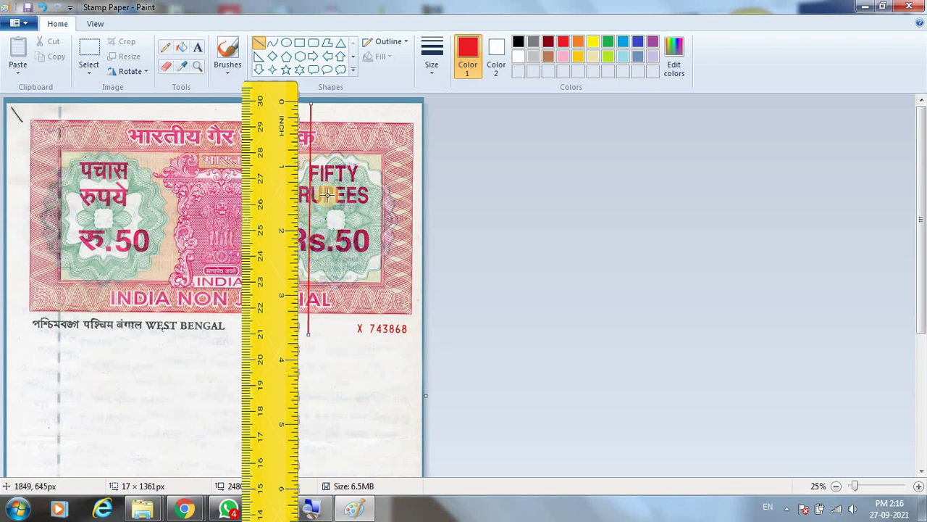
{"action": "left_click", "coordinate": [227, 54]}
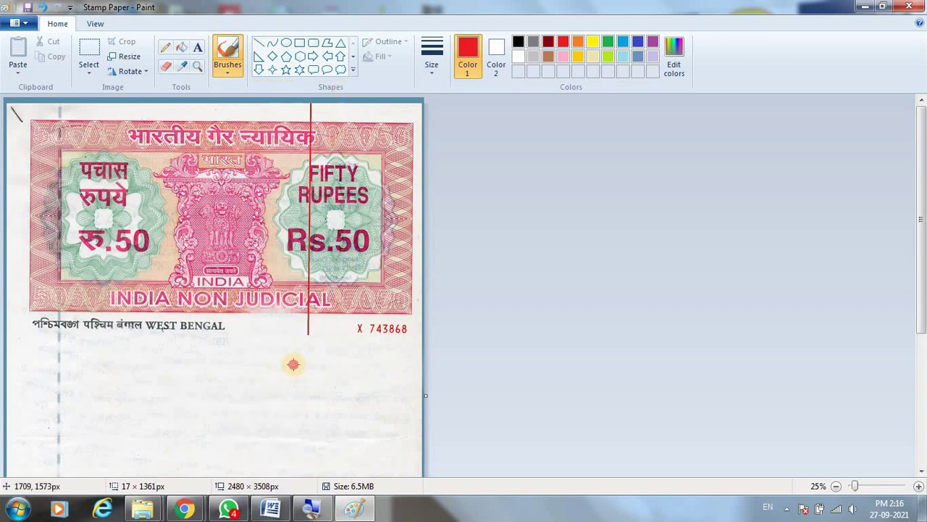
{"action": "mouse_move", "coordinate": [293, 365]}
{"action": "left_mouse_down"}
{"action": "mouse_move", "coordinate": [306, 374]}
{"action": "mouse_move", "coordinate": [319, 362]}
{"action": "mouse_move", "coordinate": [316, 370]}
{"action": "left_mouse_up"}
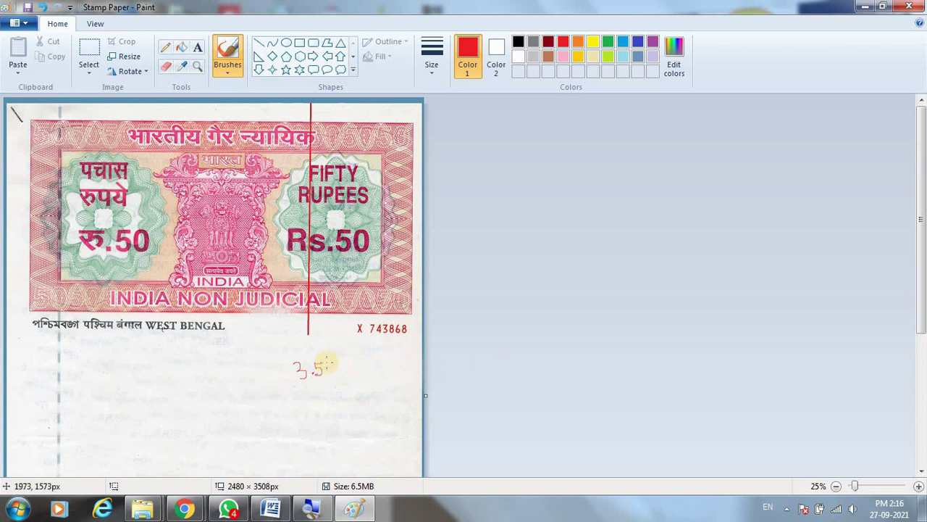
{"action": "left_click_drag", "start_coordinate": [323, 360], "coordinate": [327, 361]}
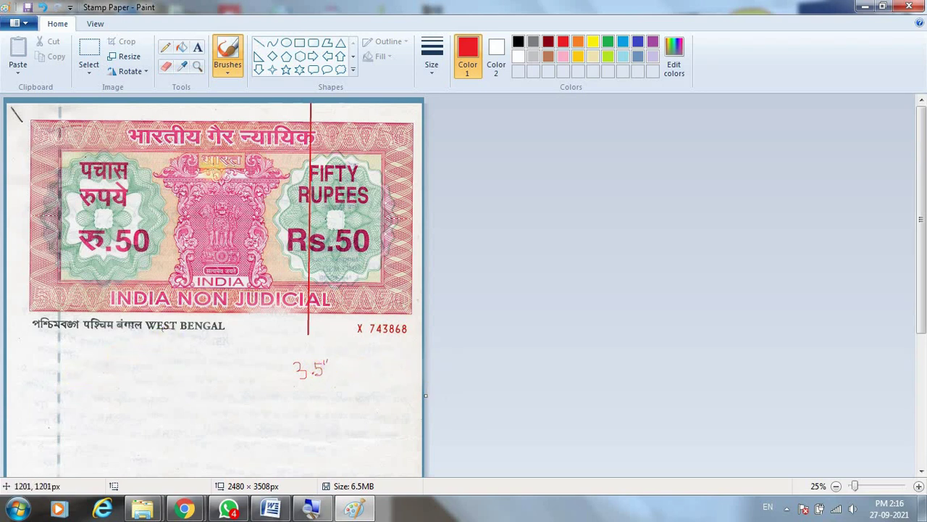
Draw a red horizontal line from the left edge to the dashed margin and hand-write 1.5″ under it.
{"action": "left_click", "coordinate": [258, 45]}
{"action": "scroll", "coordinate": [59, 415], "scroll_direction": "down", "scroll_amount": 3}
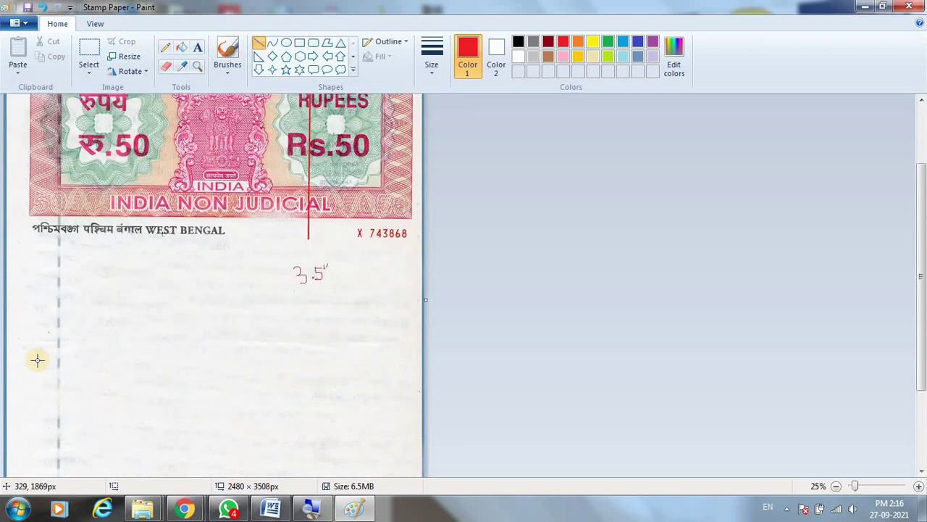
{"action": "left_click_drag", "start_coordinate": [7, 284], "coordinate": [60, 284]}
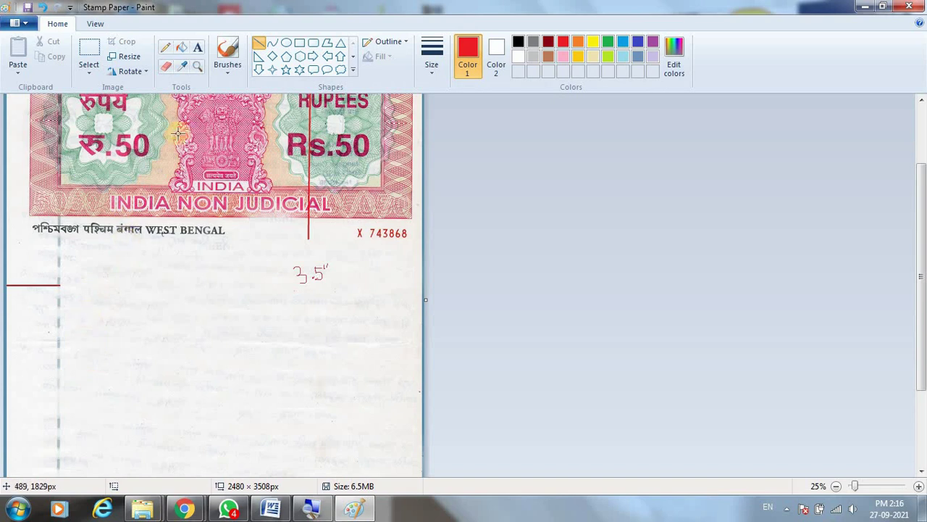
{"action": "left_click", "coordinate": [225, 66]}
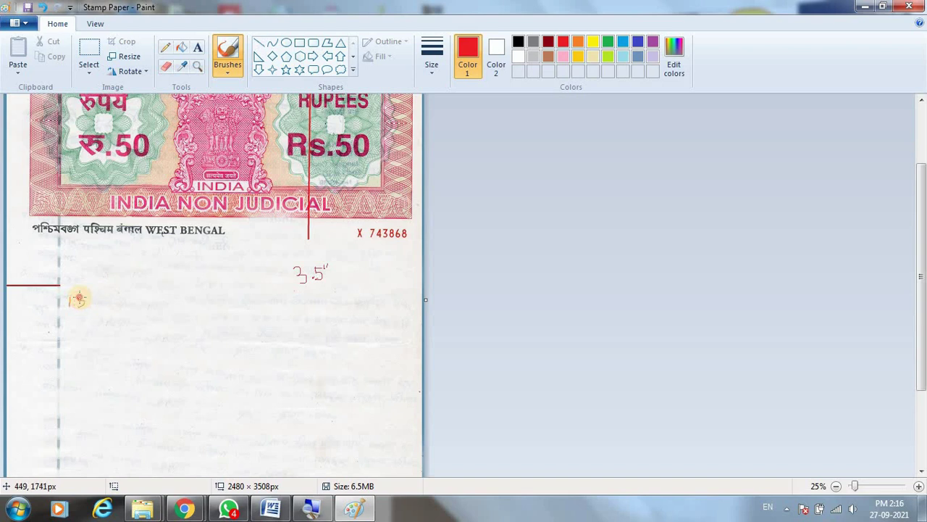
{"action": "left_click_drag", "start_coordinate": [88, 297], "coordinate": [92, 294]}
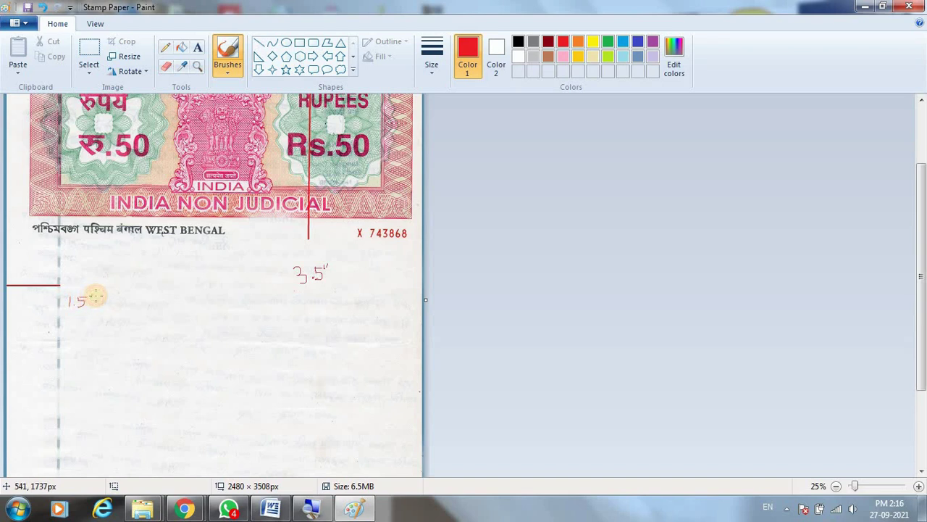
{"action": "left_click_drag", "start_coordinate": [94, 294], "coordinate": [93, 299]}
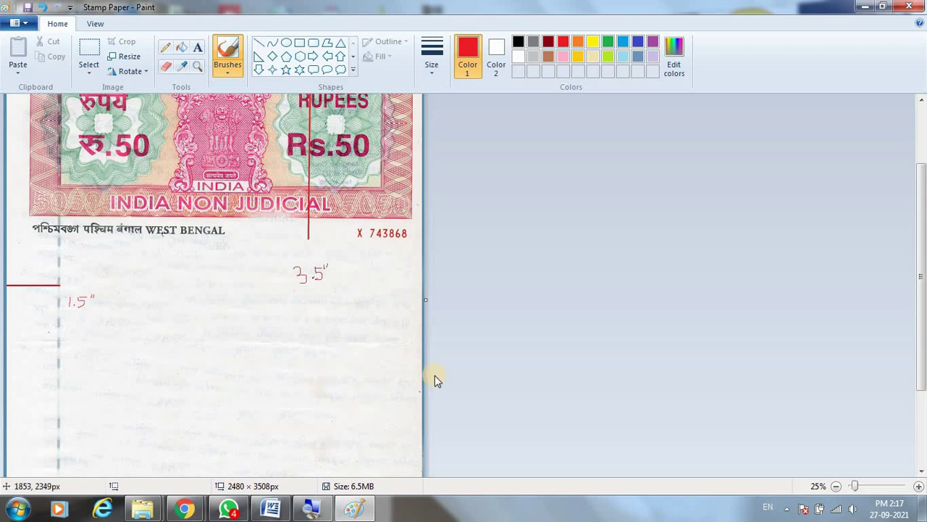
{"action": "left_click", "coordinate": [919, 487]}
{"action": "left_click", "coordinate": [919, 487]}
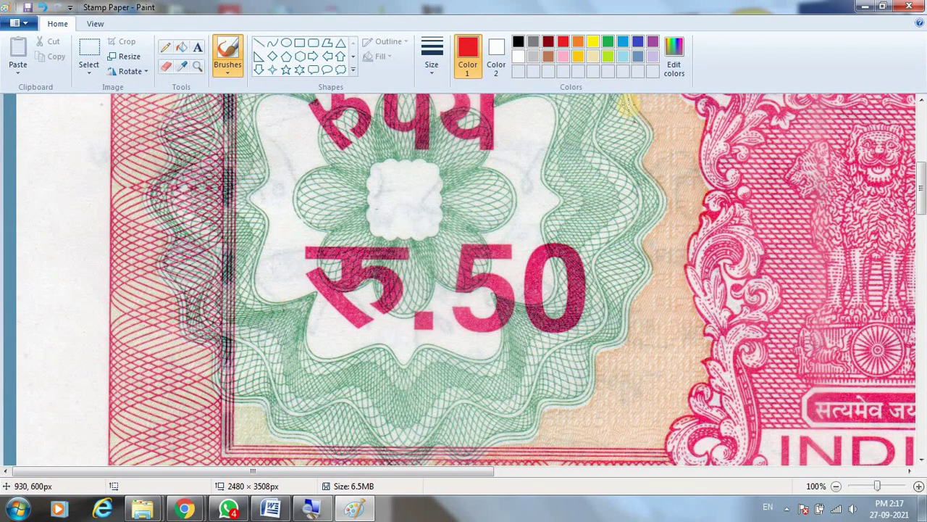
{"action": "left_click_drag", "start_coordinate": [922, 217], "coordinate": [909, 265]}
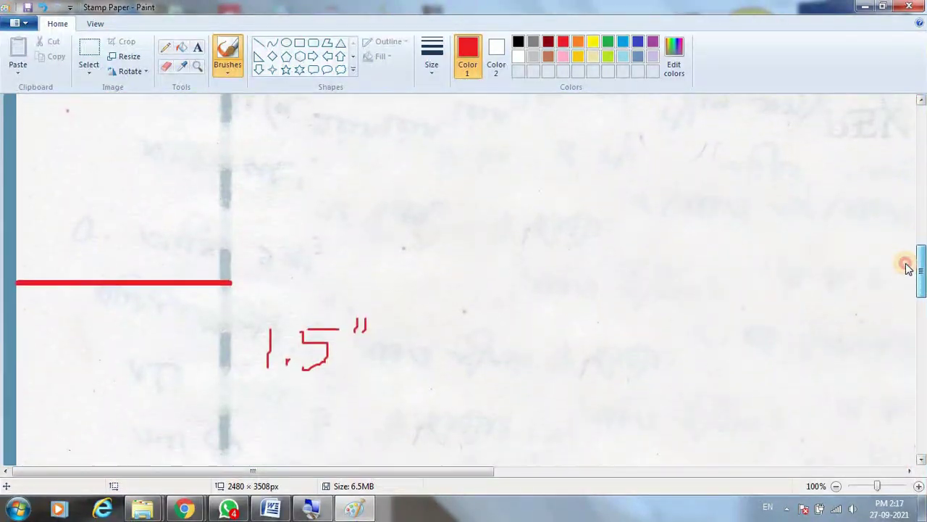
{"action": "mouse_move", "coordinate": [910, 265]}
{"action": "left_mouse_down"}
{"action": "mouse_move", "coordinate": [913, 246]}
{"action": "mouse_move", "coordinate": [909, 269]}
{"action": "mouse_move", "coordinate": [921, 251]}
{"action": "left_mouse_up"}
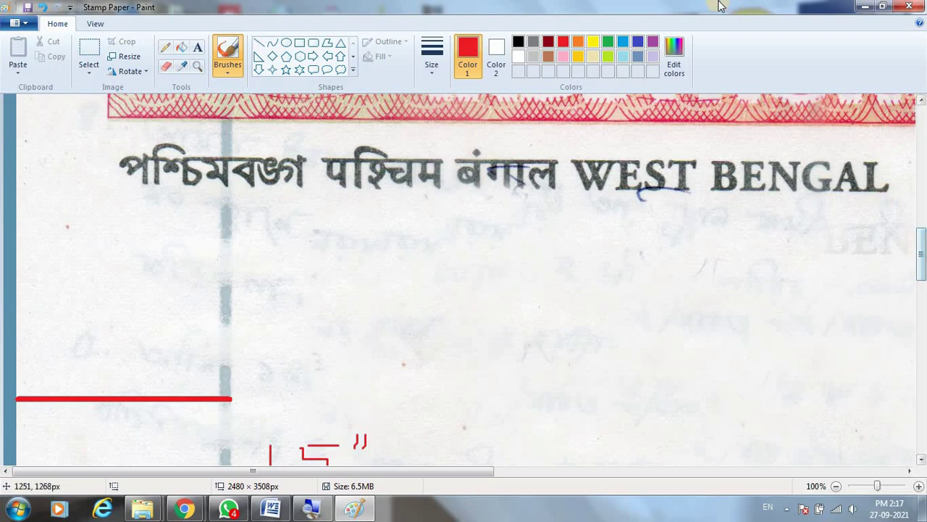
{"action": "scroll", "coordinate": [355, 334], "scroll_direction": "up", "scroll_amount": 2}
{"action": "scroll", "coordinate": [357, 332], "scroll_direction": "up", "scroll_amount": 5}
{"action": "scroll", "coordinate": [357, 331], "scroll_direction": "up", "scroll_amount": 3}
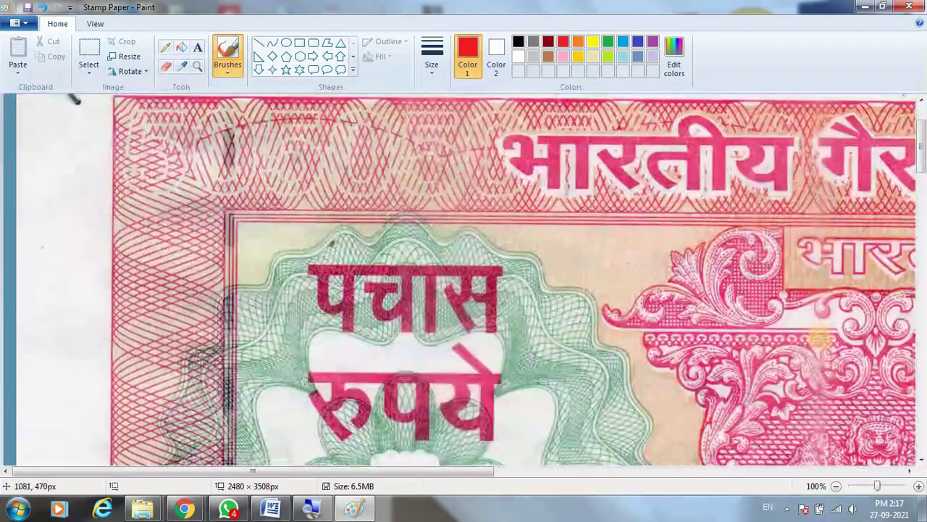
{"action": "scroll", "coordinate": [461, 406], "scroll_direction": "down", "scroll_amount": 3}
{"action": "scroll", "coordinate": [480, 327], "scroll_direction": "down", "scroll_amount": 4}
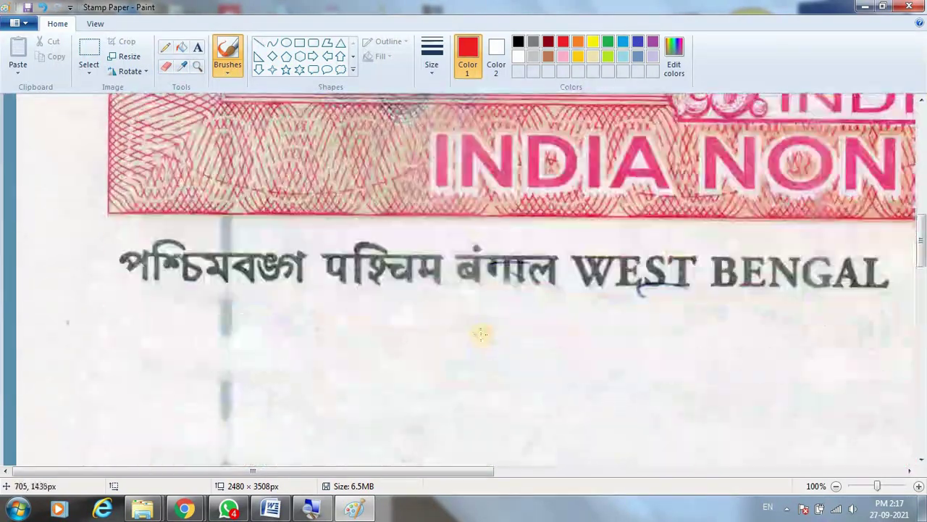
{"action": "scroll", "coordinate": [481, 331], "scroll_direction": "down", "scroll_amount": 7}
{"action": "scroll", "coordinate": [482, 347], "scroll_direction": "down", "scroll_amount": 2}
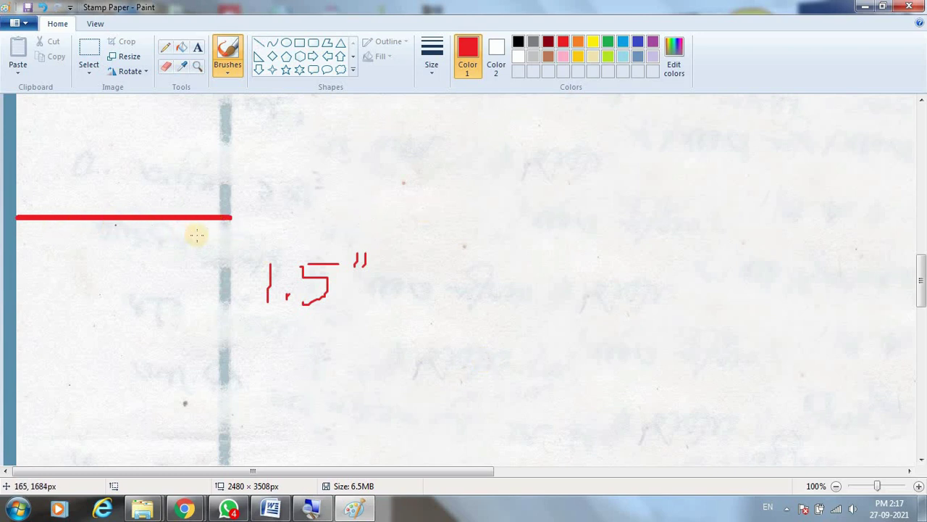
{"action": "scroll", "coordinate": [669, 242], "scroll_direction": "up", "scroll_amount": 5}
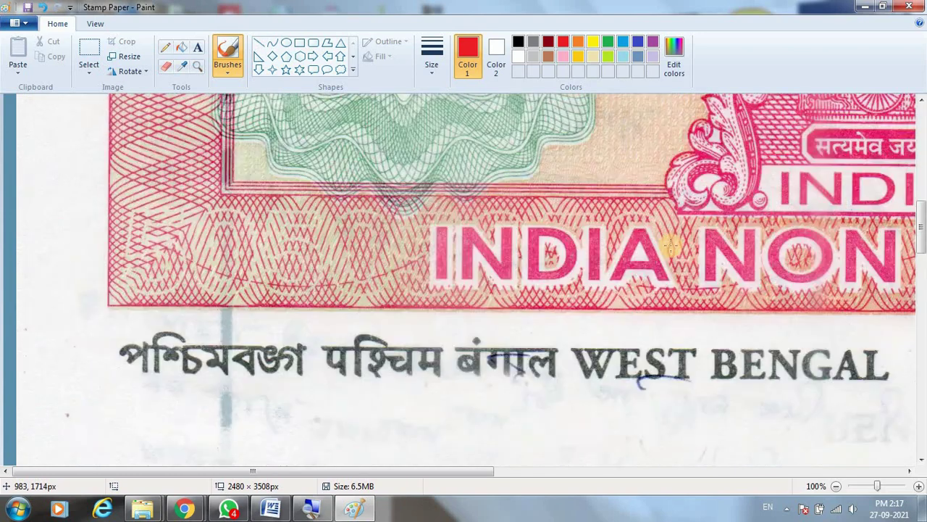
{"action": "scroll", "coordinate": [669, 242], "scroll_direction": "up", "scroll_amount": 3}
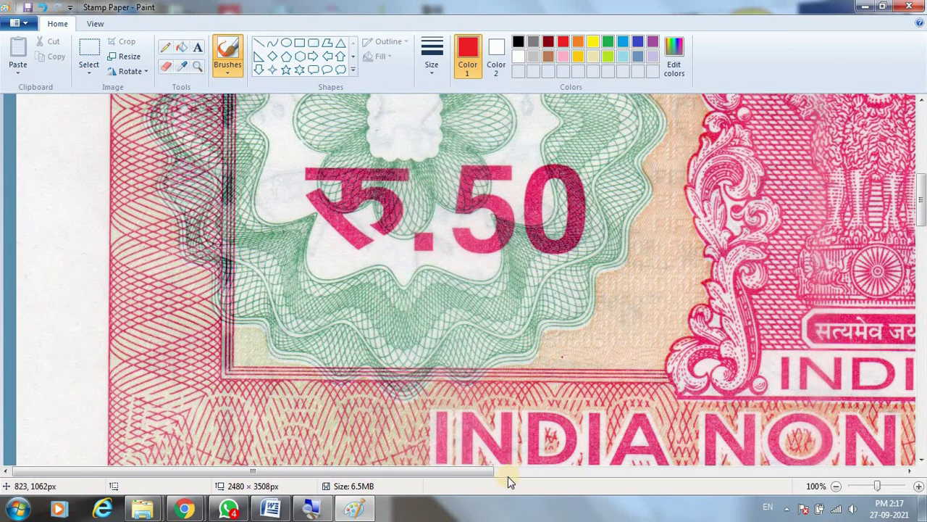
{"action": "mouse_move", "coordinate": [459, 472]}
{"action": "left_mouse_down"}
{"action": "mouse_move", "coordinate": [761, 471]}
{"action": "mouse_move", "coordinate": [810, 480]}
{"action": "left_mouse_up"}
{"action": "scroll", "coordinate": [683, 379], "scroll_direction": "down", "scroll_amount": 5}
{"action": "scroll", "coordinate": [677, 384], "scroll_direction": "down", "scroll_amount": 3}
{"action": "scroll", "coordinate": [627, 410], "scroll_direction": "down", "scroll_amount": 3}
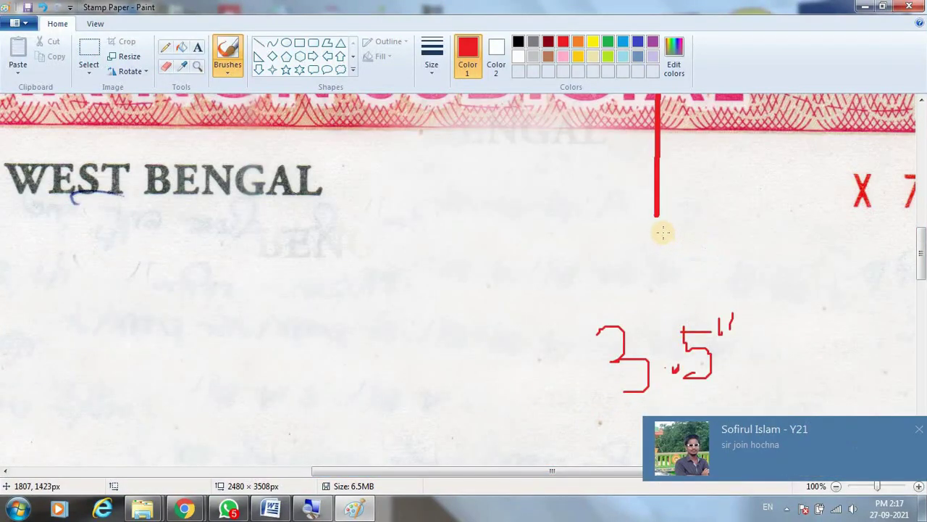
{"action": "scroll", "coordinate": [587, 286], "scroll_direction": "up", "scroll_amount": 5}
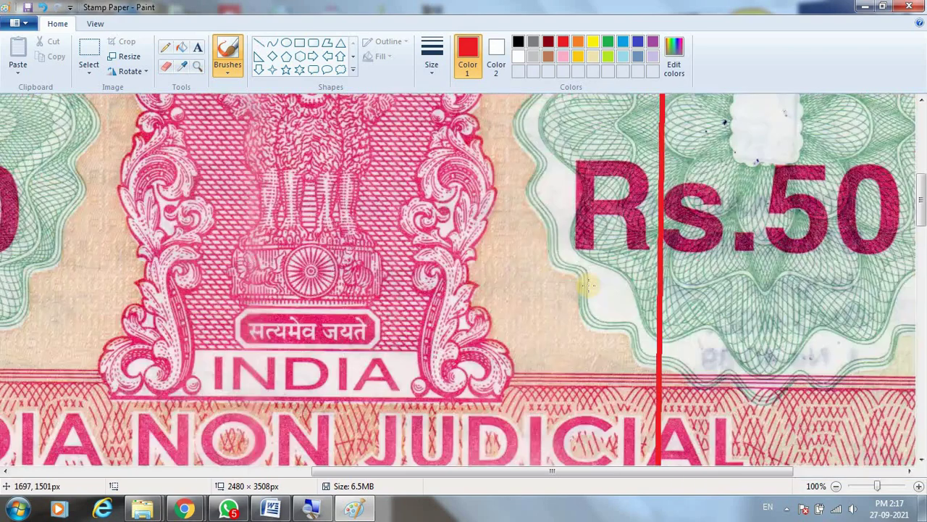
{"action": "scroll", "coordinate": [587, 286], "scroll_direction": "down", "scroll_amount": 2}
{"action": "scroll", "coordinate": [826, 440], "scroll_direction": "down", "scroll_amount": 2}
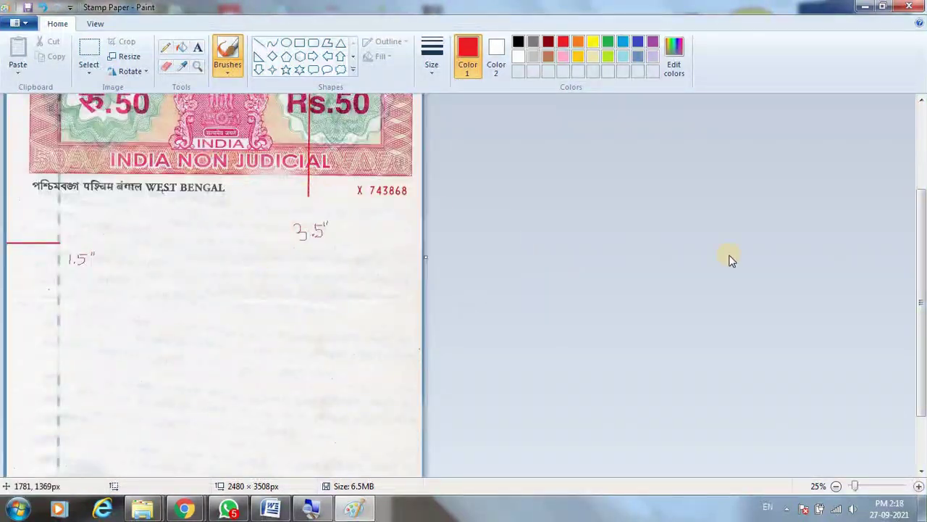
{"action": "scroll", "coordinate": [917, 209], "scroll_direction": "up", "scroll_amount": 3}
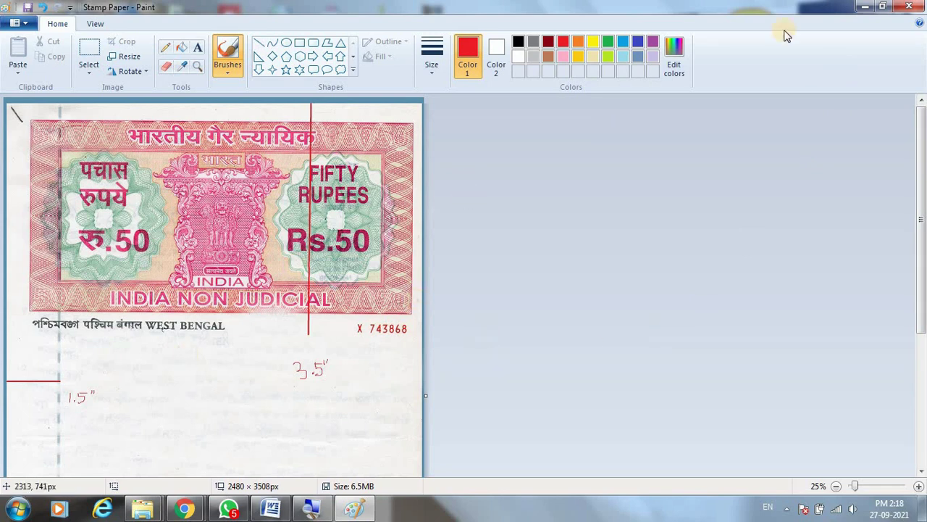
{"action": "left_click", "coordinate": [864, 7]}
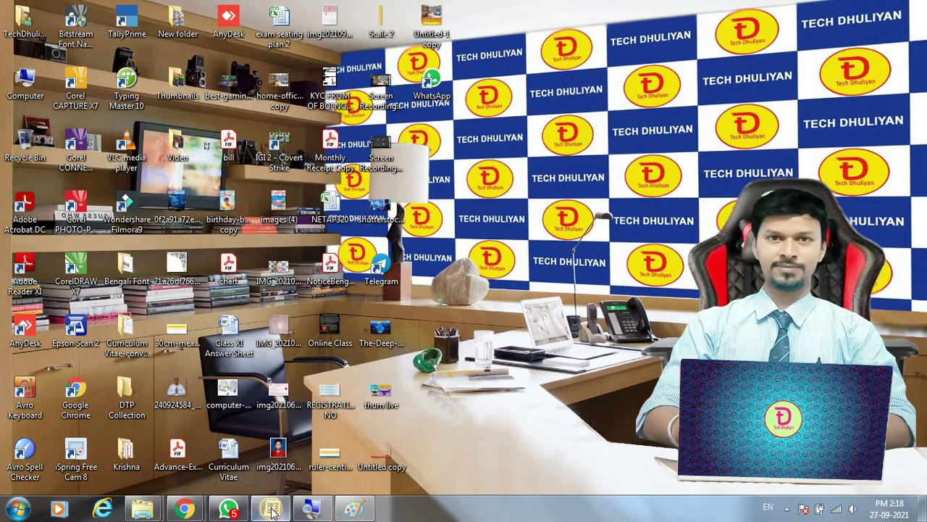
{"action": "left_click", "coordinate": [361, 511]}
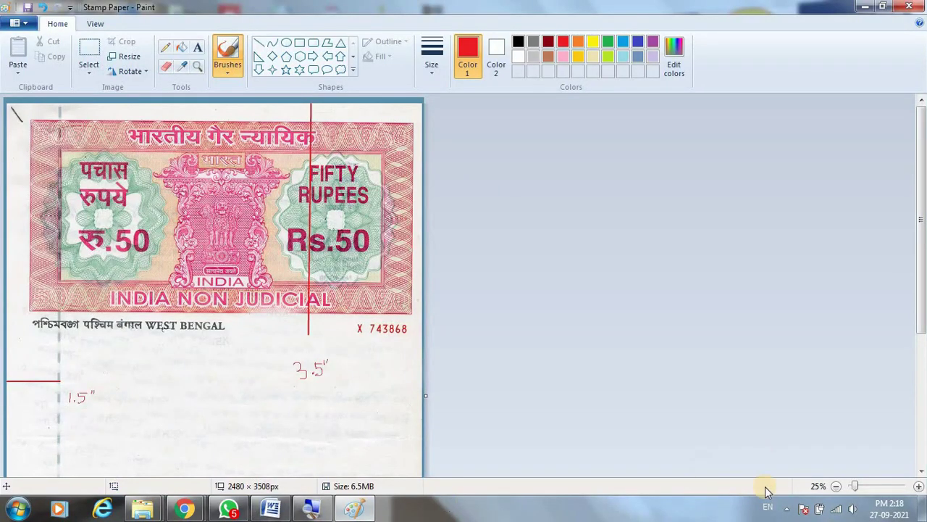
{"action": "left_click", "coordinate": [787, 509]}
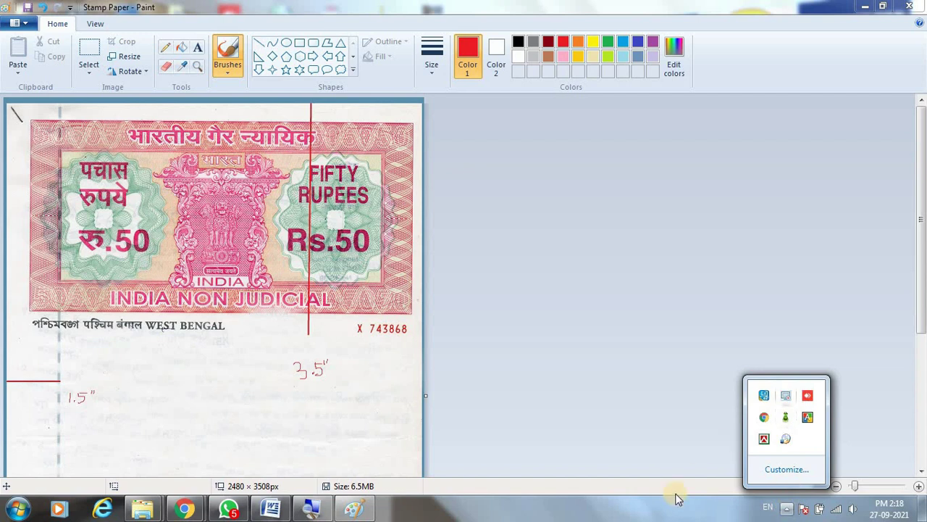
{"action": "left_click", "coordinate": [656, 514]}
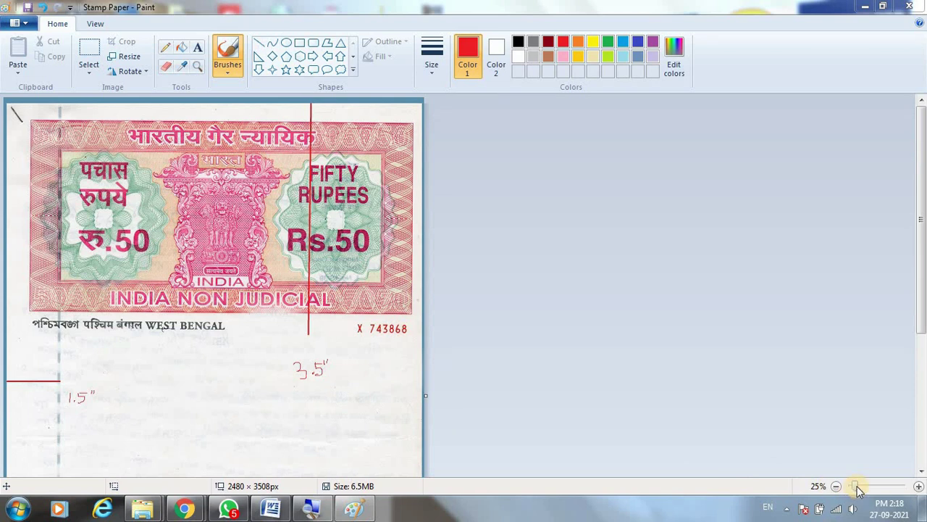
{"action": "left_click", "coordinate": [918, 487]}
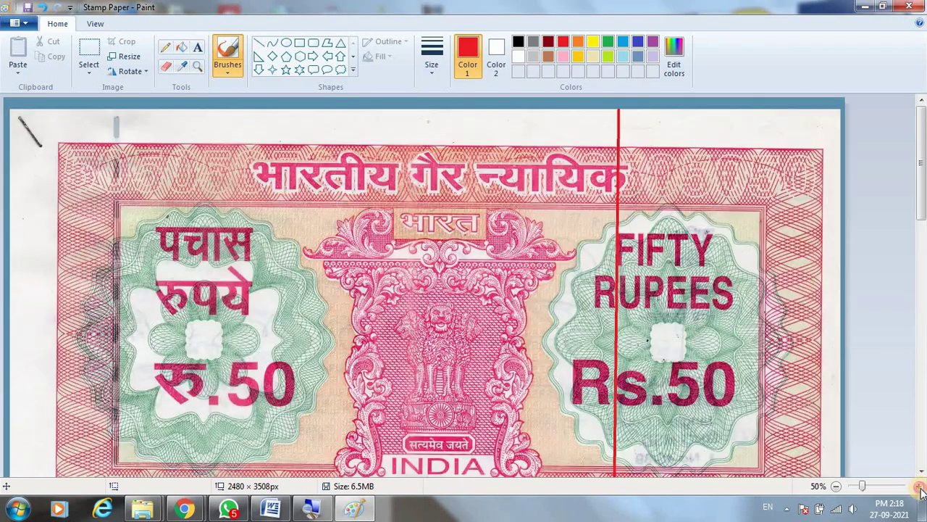
{"action": "left_click", "coordinate": [919, 486]}
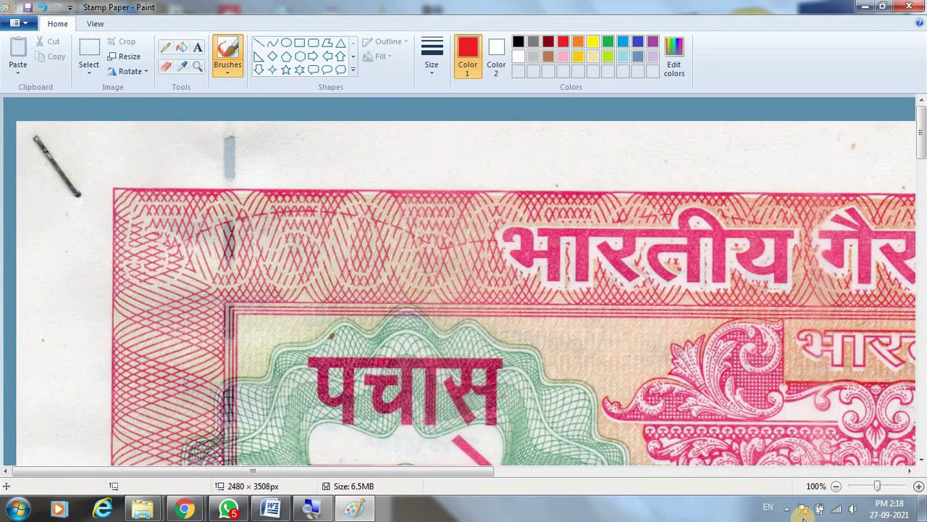
{"action": "left_click", "coordinate": [837, 486]}
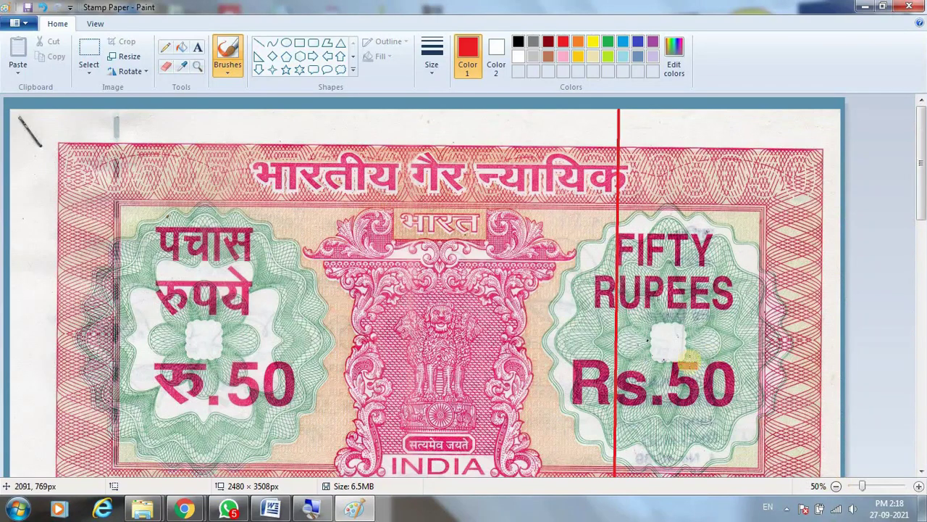
{"action": "left_click_drag", "start_coordinate": [923, 154], "coordinate": [894, 275]}
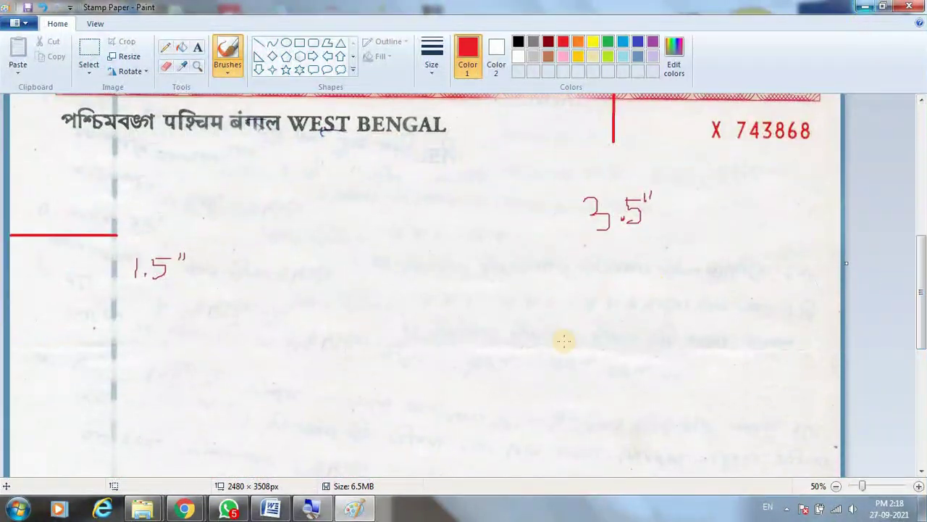
{"action": "left_click", "coordinate": [271, 511]}
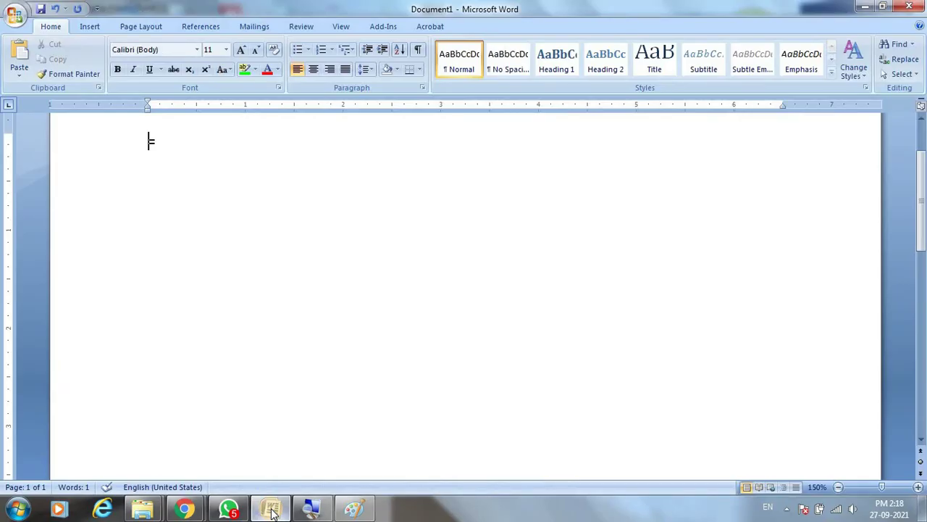
{"action": "left_click", "coordinate": [840, 490]}
{"action": "left_click", "coordinate": [228, 510]}
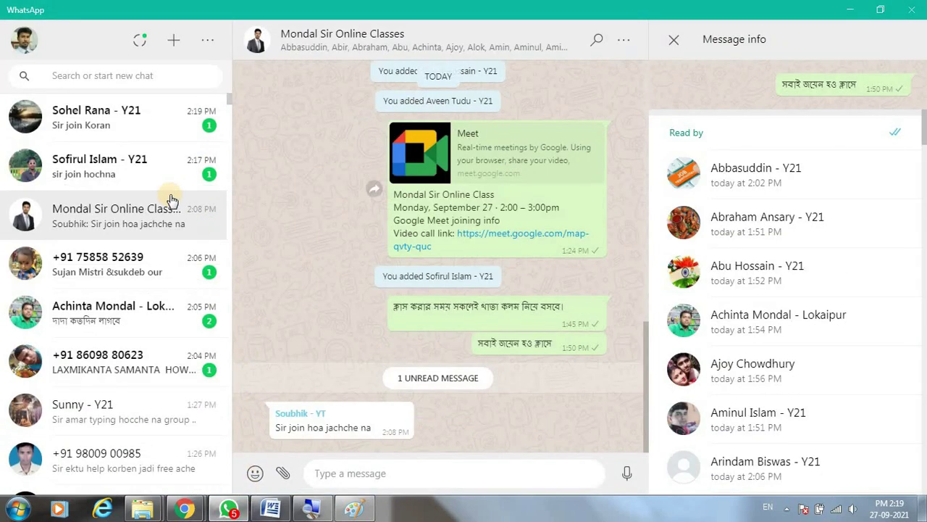
{"action": "left_click", "coordinate": [149, 139]}
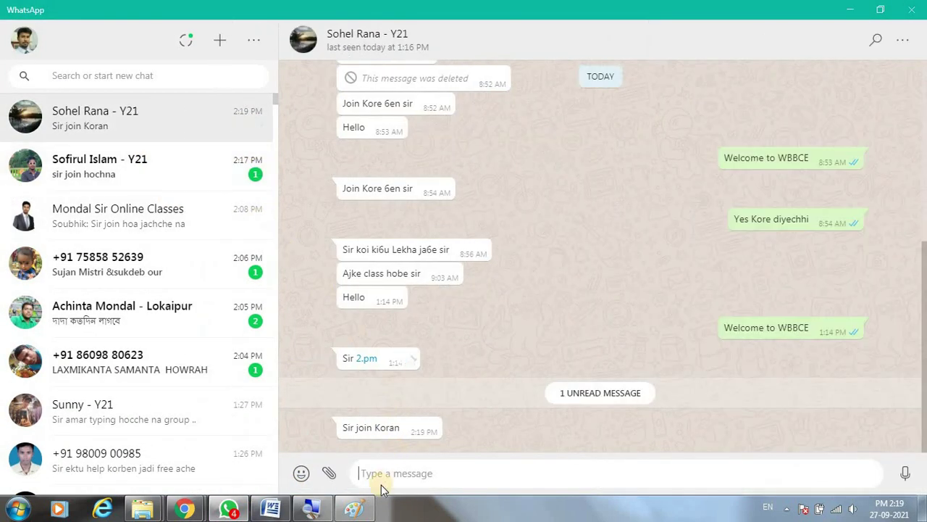
{"action": "left_click", "coordinate": [352, 511]}
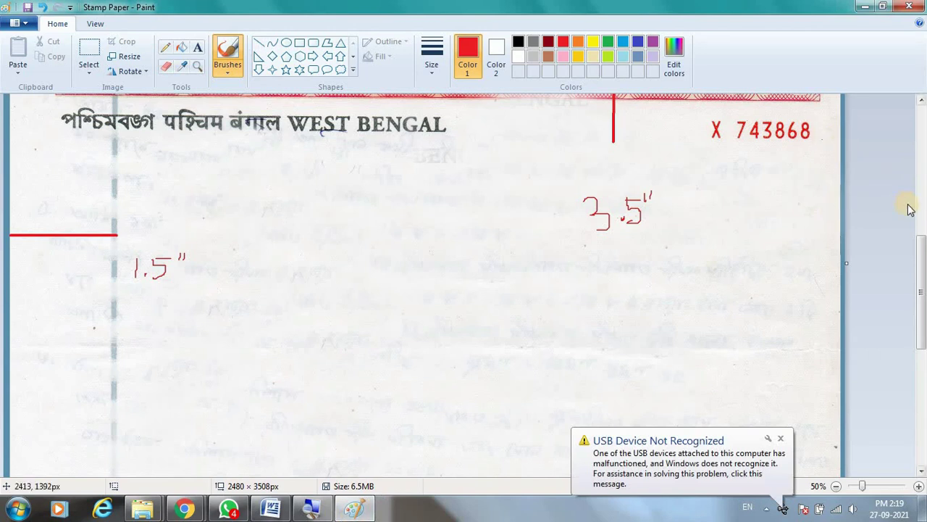
Mark the stamp's right margin with a red 0.5″ label, then switch to the blank Word document.
{"action": "scroll", "coordinate": [877, 261], "scroll_direction": "up", "scroll_amount": 5}
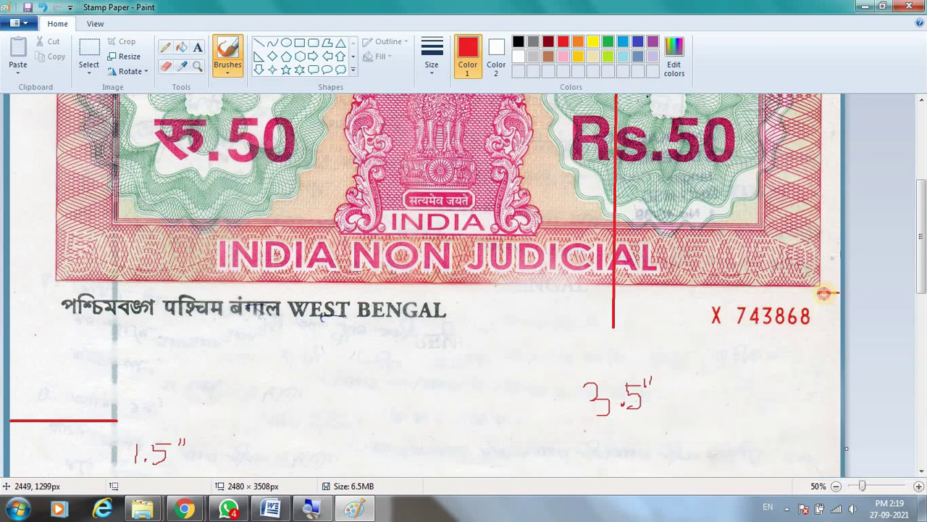
{"action": "mouse_move", "coordinate": [833, 291]}
{"action": "left_mouse_down"}
{"action": "mouse_move", "coordinate": [816, 293]}
{"action": "mouse_move", "coordinate": [839, 297]}
{"action": "left_mouse_up"}
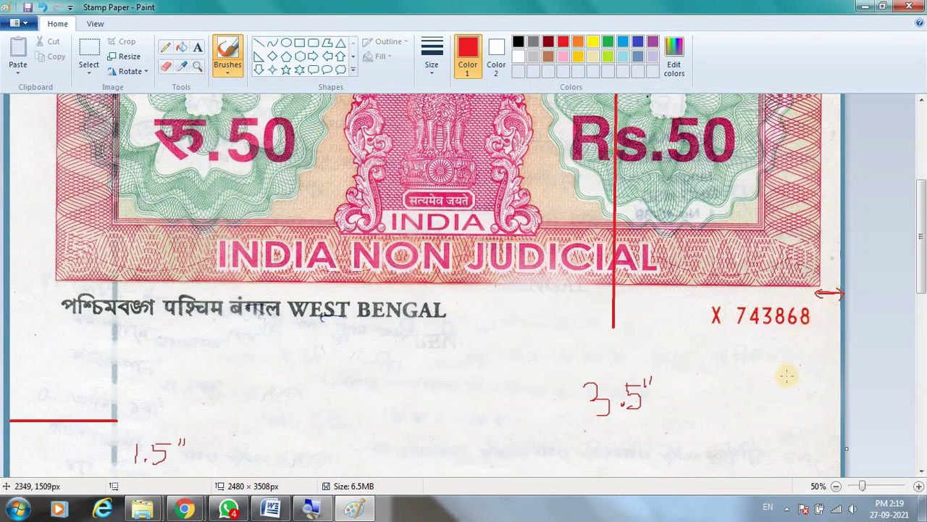
{"action": "left_click_drag", "start_coordinate": [786, 375], "coordinate": [794, 374]}
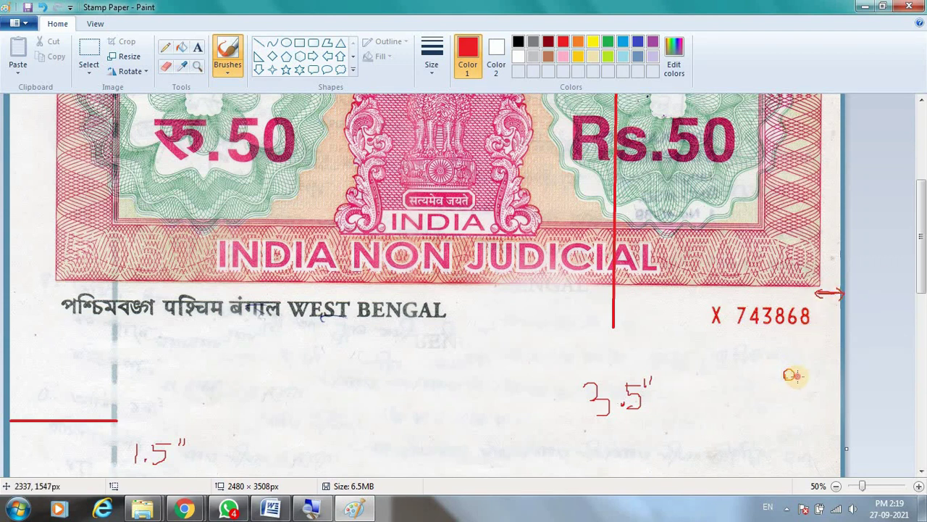
{"action": "left_click", "coordinate": [797, 375]}
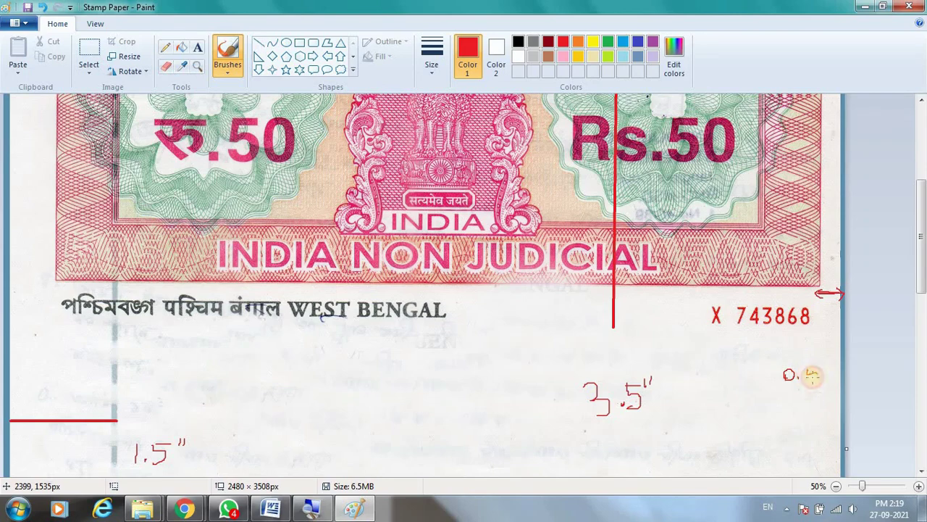
{"action": "mouse_move", "coordinate": [815, 366]}
{"action": "left_mouse_down"}
{"action": "mouse_move", "coordinate": [806, 378]}
{"action": "mouse_move", "coordinate": [823, 370]}
{"action": "left_mouse_up"}
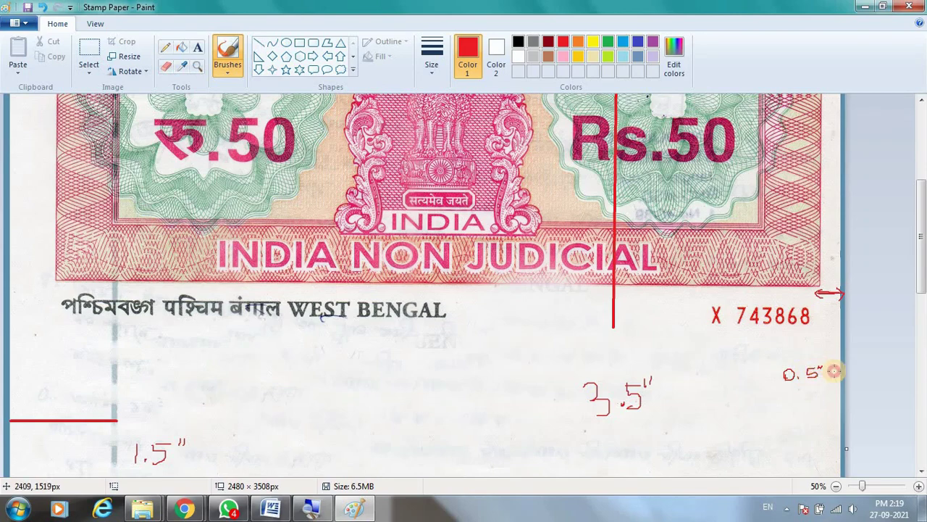
{"action": "left_click", "coordinate": [270, 510]}
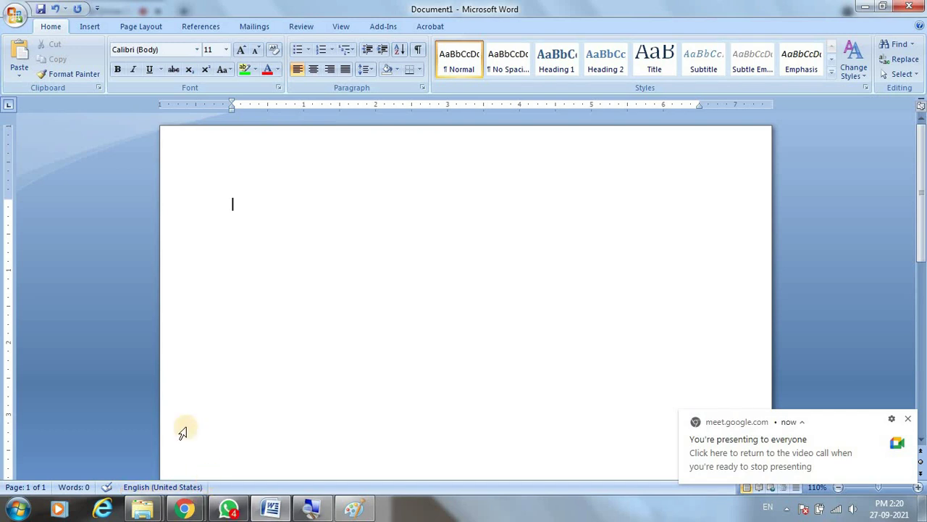
Set Document1's paper size to A4 and open the Margins presets list.
{"action": "left_click", "coordinate": [140, 31]}
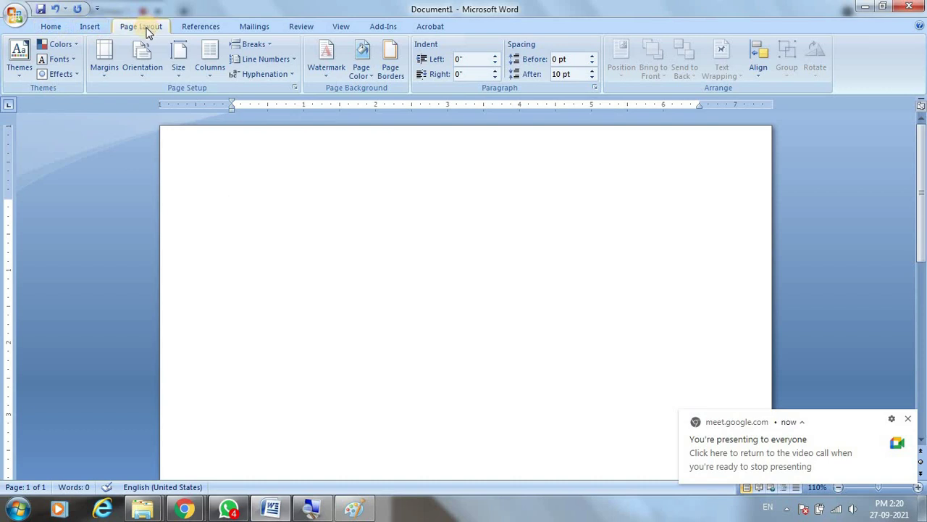
{"action": "left_click", "coordinate": [176, 78]}
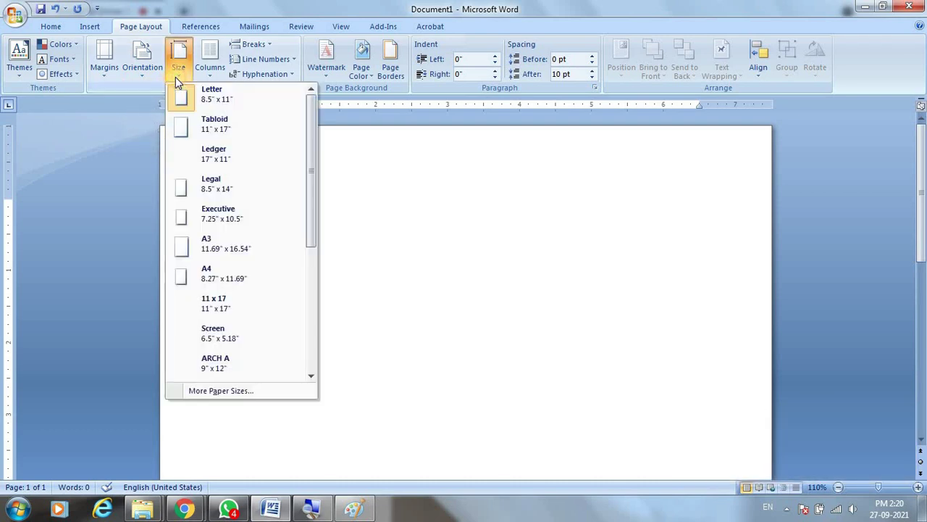
{"action": "left_click", "coordinate": [182, 279]}
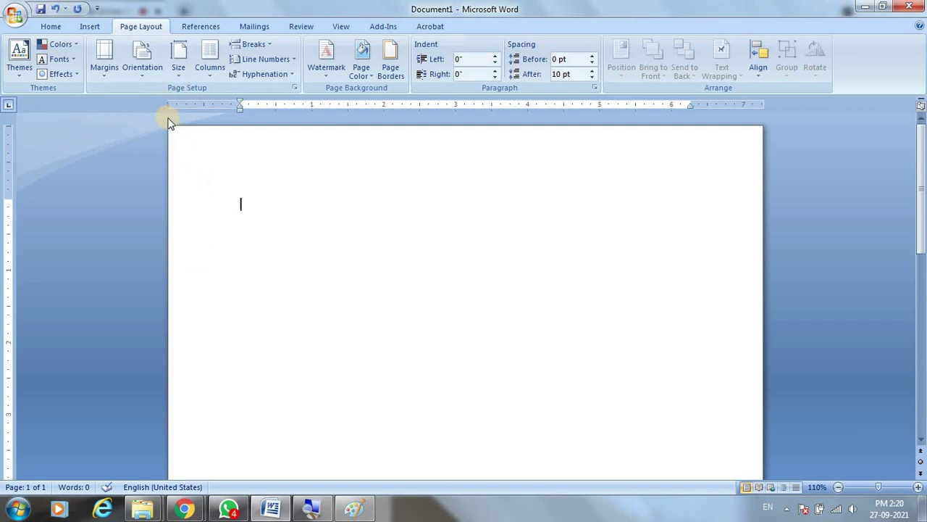
{"action": "left_click", "coordinate": [105, 73]}
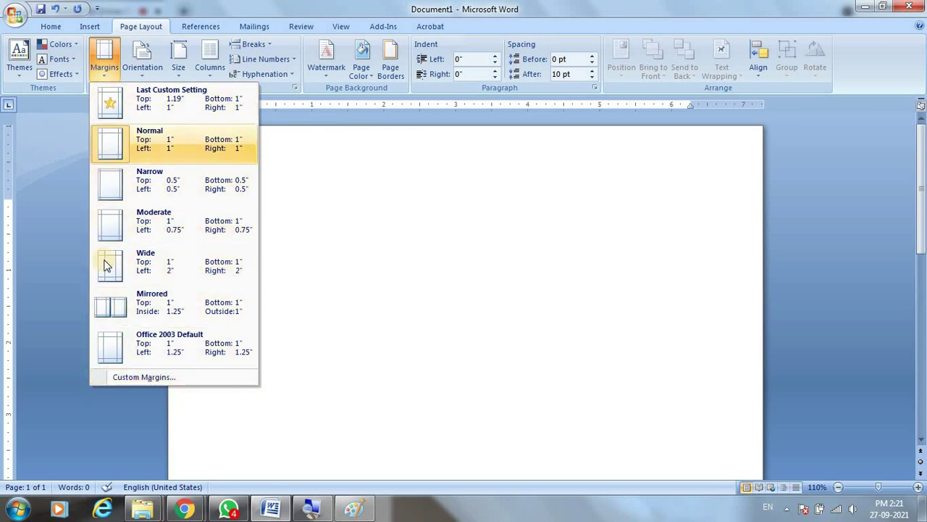
Open Custom Margins in Page Setup and set the top margin to 3.5″.
{"action": "left_click", "coordinate": [182, 379]}
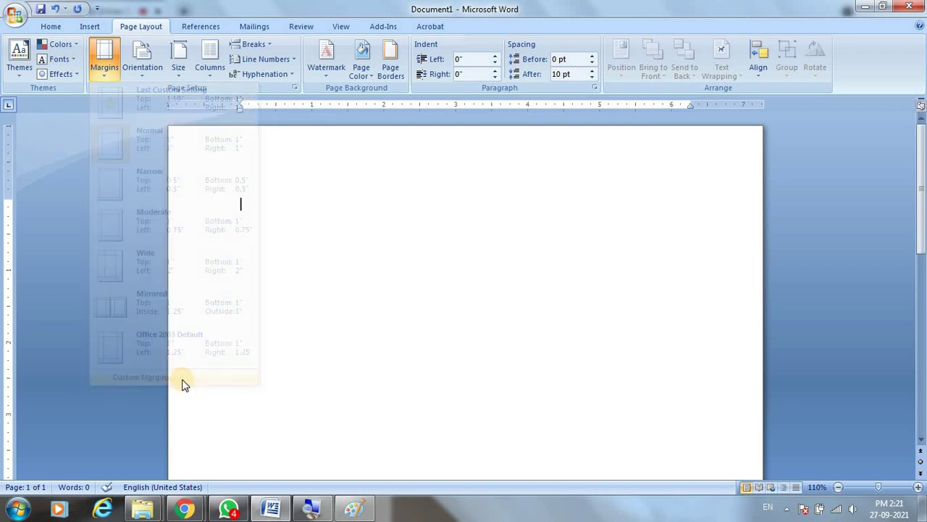
{"action": "mouse_move", "coordinate": [203, 114]}
{"action": "left_mouse_down"}
{"action": "mouse_move", "coordinate": [481, 107]}
{"action": "mouse_move", "coordinate": [463, 115]}
{"action": "left_mouse_up"}
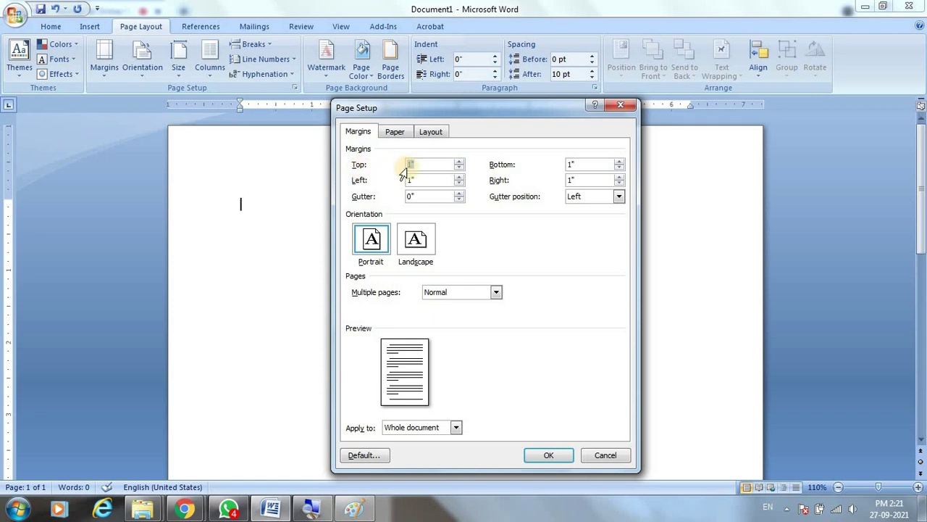
{"action": "left_click", "coordinate": [410, 197]}
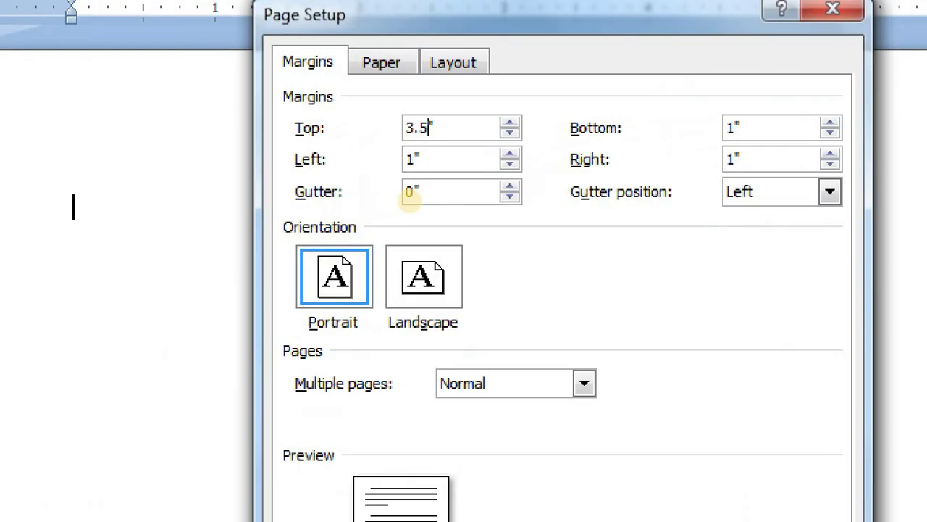
{"action": "left_click", "coordinate": [418, 181]}
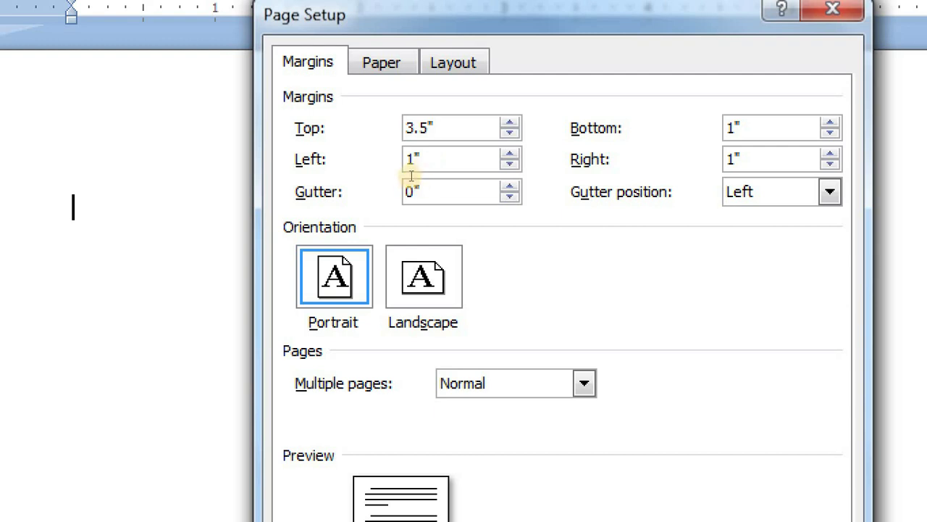
Enter a 1.5″ left, 0.5″ right and small bottom margin, and apply them.
{"action": "left_click", "coordinate": [410, 160]}
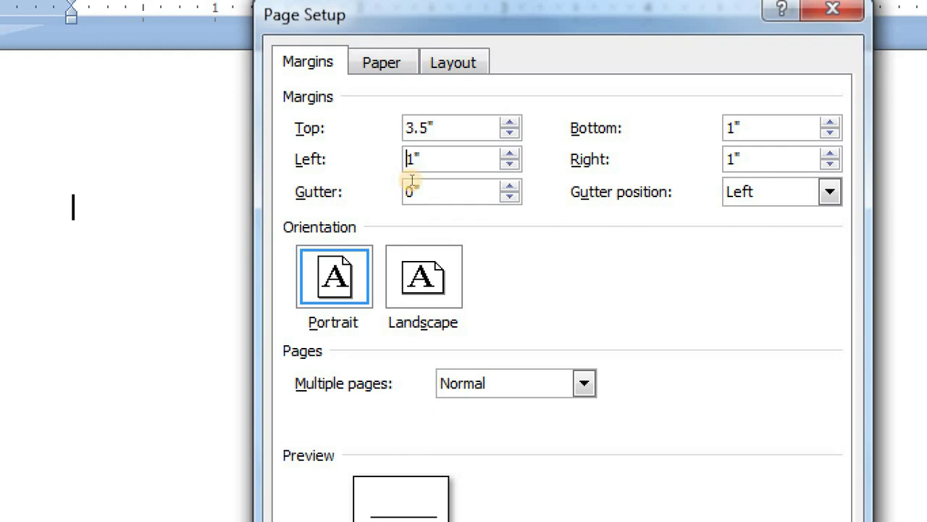
{"action": "type", "text": "."}
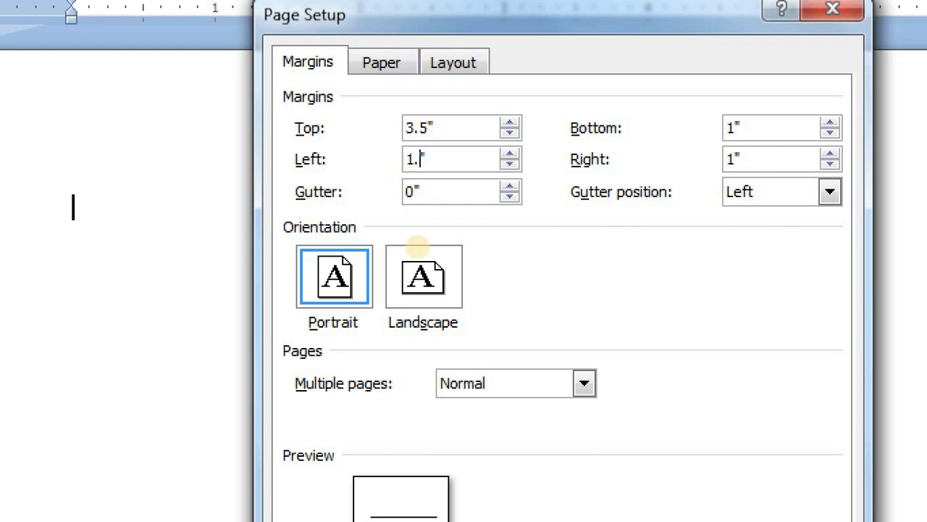
{"action": "type", "text": "5"}
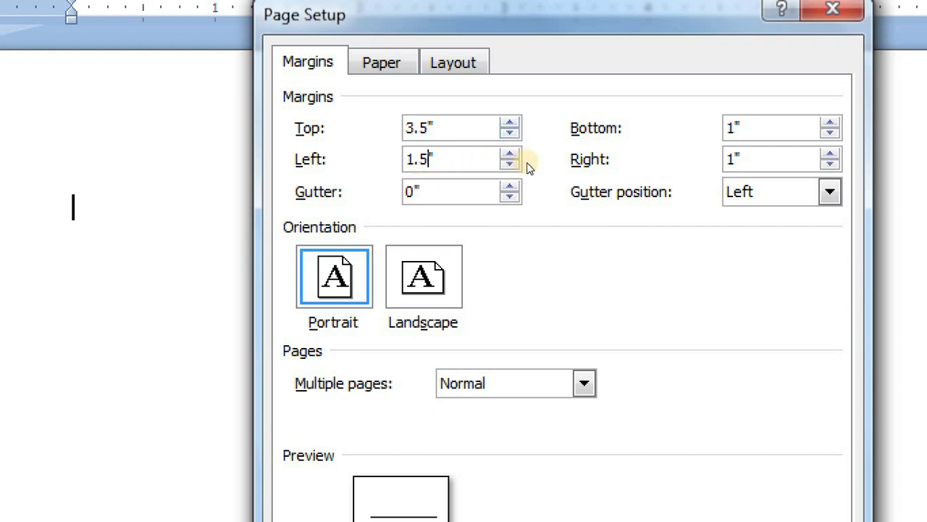
{"action": "key", "text": "shift+Tab"}
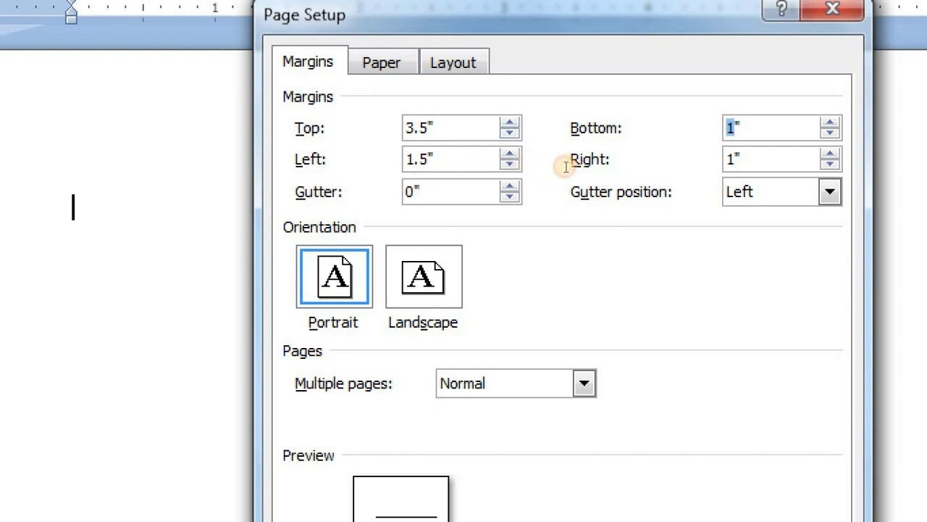
{"action": "type", "text": "0."}
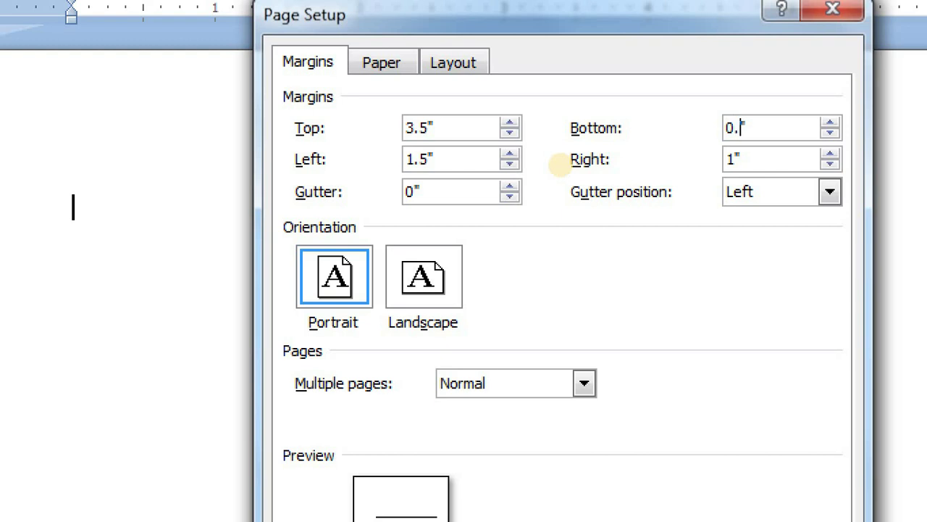
{"action": "type", "text": "56"}
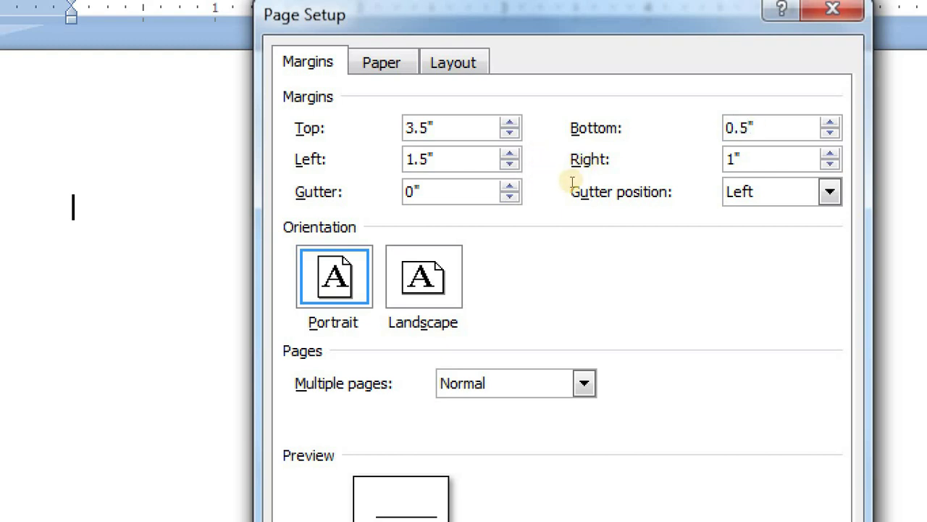
{"action": "key", "text": "Tab"}
{"action": "key", "text": "Tab"}
{"action": "type", "text": "0."}
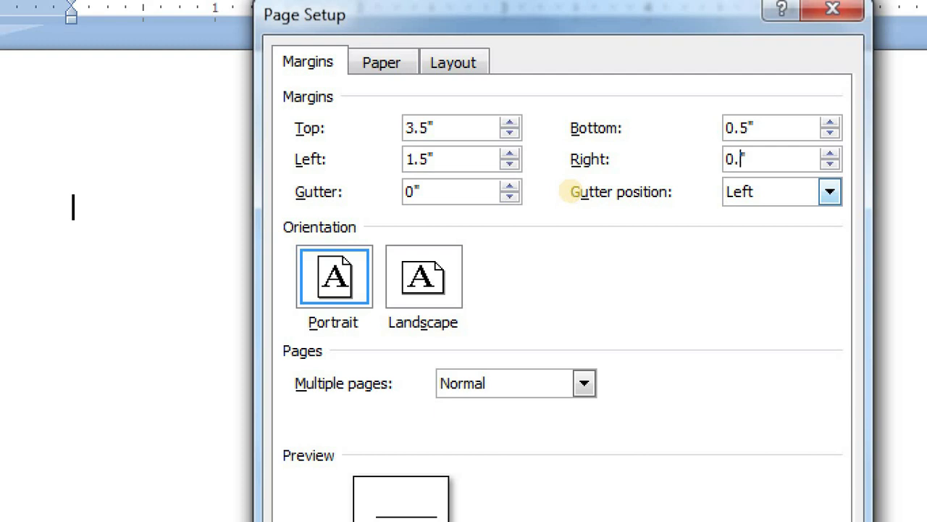
{"action": "type", "text": "5"}
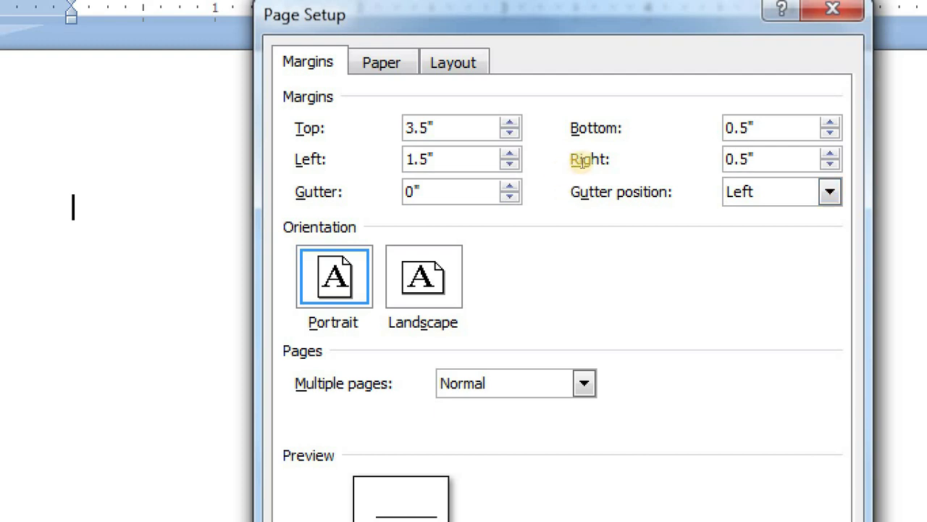
{"action": "key", "text": "shift+Tab"}
{"action": "key", "text": "shift+Tab"}
{"action": "key", "text": "BackSpace"}
{"action": "type", "text": "2"}
{"action": "type", "text": "5"}
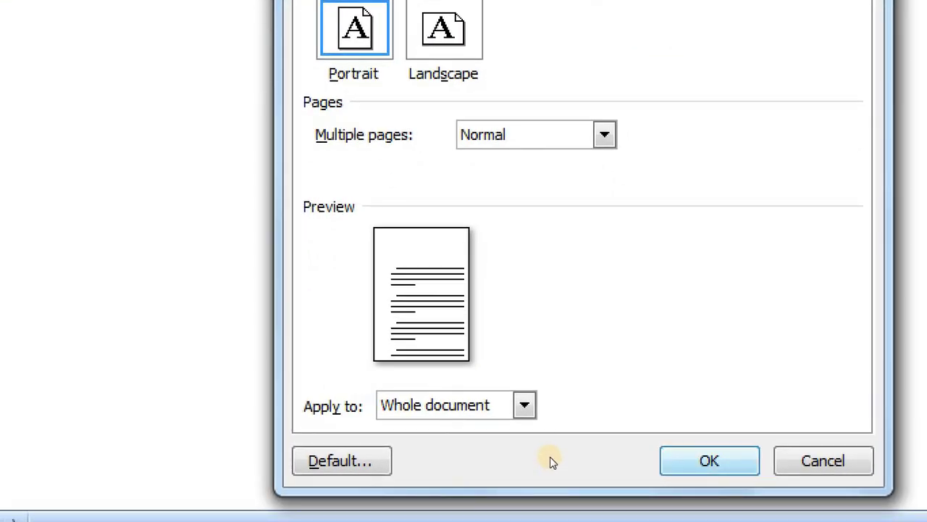
{"action": "key", "text": "Return"}
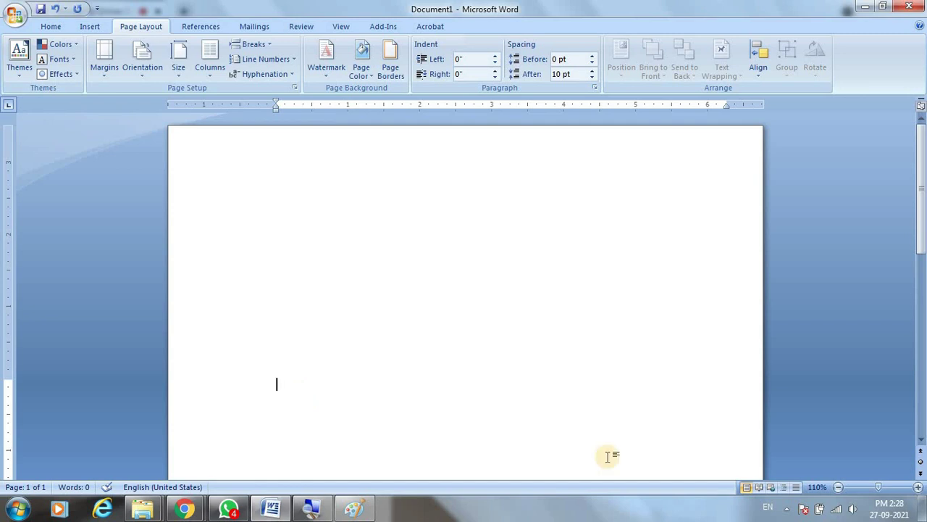
Type 'This is a Agreement Paper Typing Area', then replace it with =rand() sample paragraphs.
{"action": "type", "text": "This"}
{"action": "type", "text": " i"}
{"action": "type", "text": "s a Agreement Paper Typing Area"}
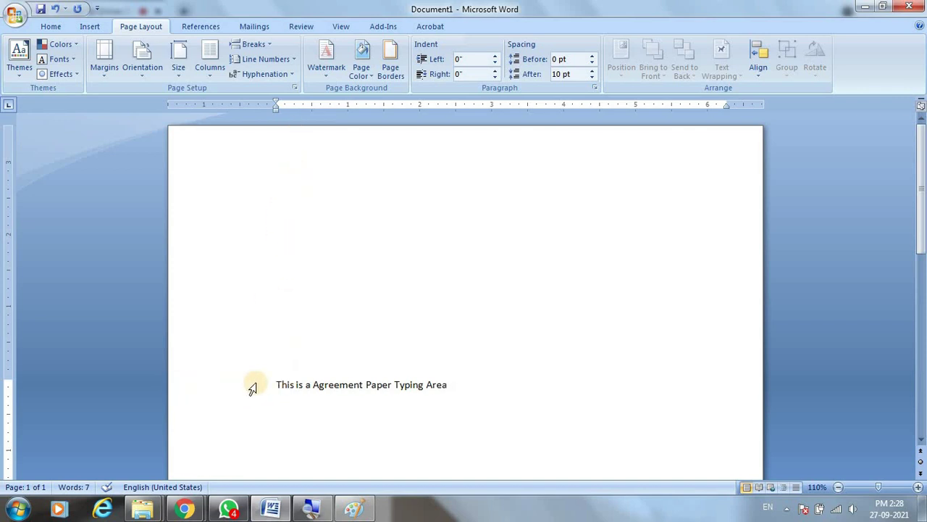
{"action": "left_click_drag", "start_coordinate": [416, 382], "coordinate": [444, 386]}
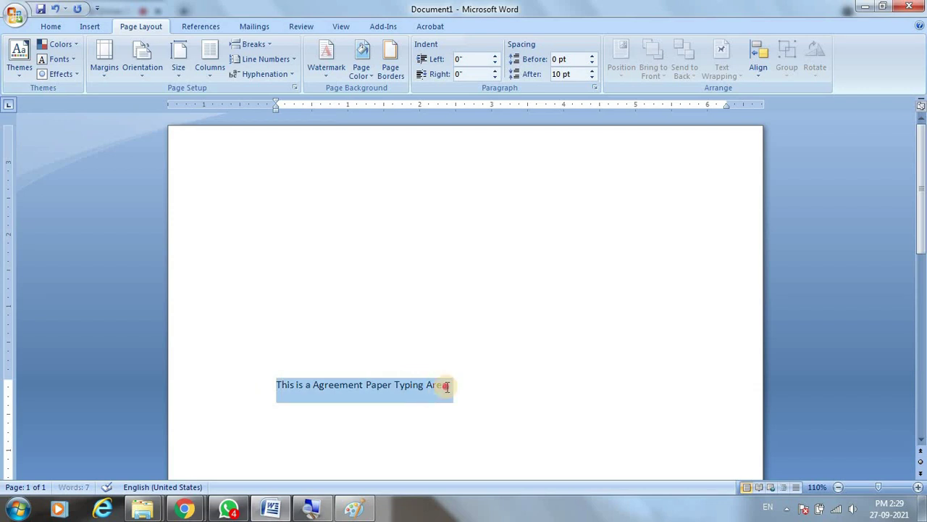
{"action": "key", "text": "BackSpace"}
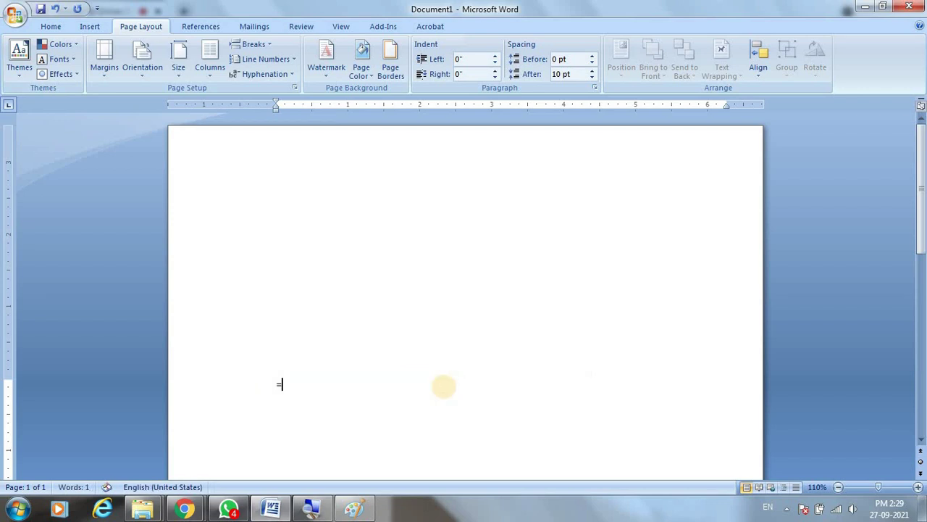
{"action": "type", "text": "=rand()"}
{"action": "key", "text": "Return"}
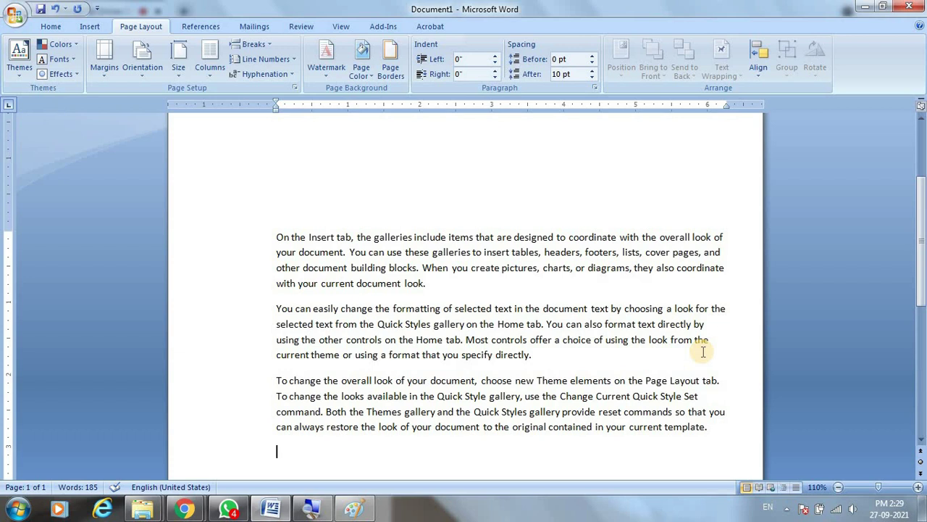
{"action": "scroll", "coordinate": [683, 347], "scroll_direction": "up", "scroll_amount": 2}
{"action": "scroll", "coordinate": [685, 358], "scroll_direction": "down", "scroll_amount": 2}
{"action": "scroll", "coordinate": [685, 359], "scroll_direction": "down", "scroll_amount": 1}
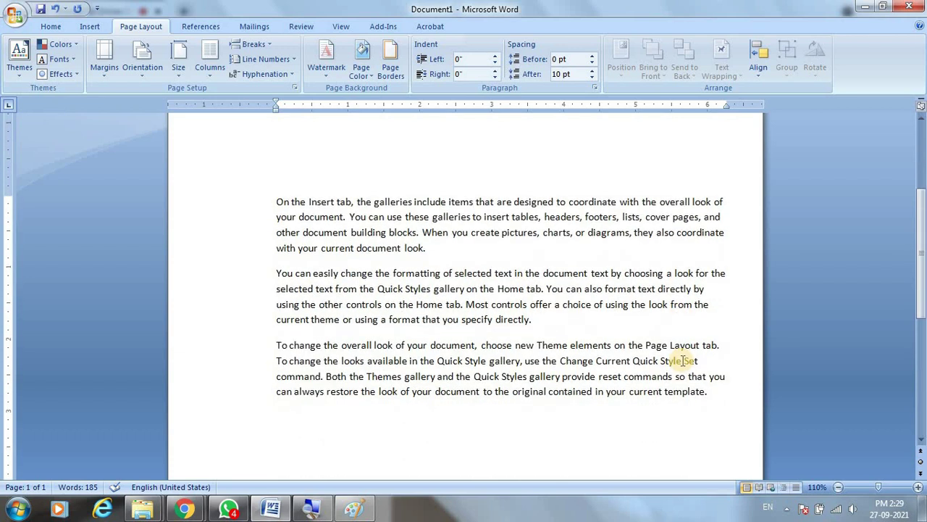
In the Print dialog, select EPSON L380 Series and set its Document Size to A4 210 x 297 mm.
{"action": "left_click", "coordinate": [15, 15]}
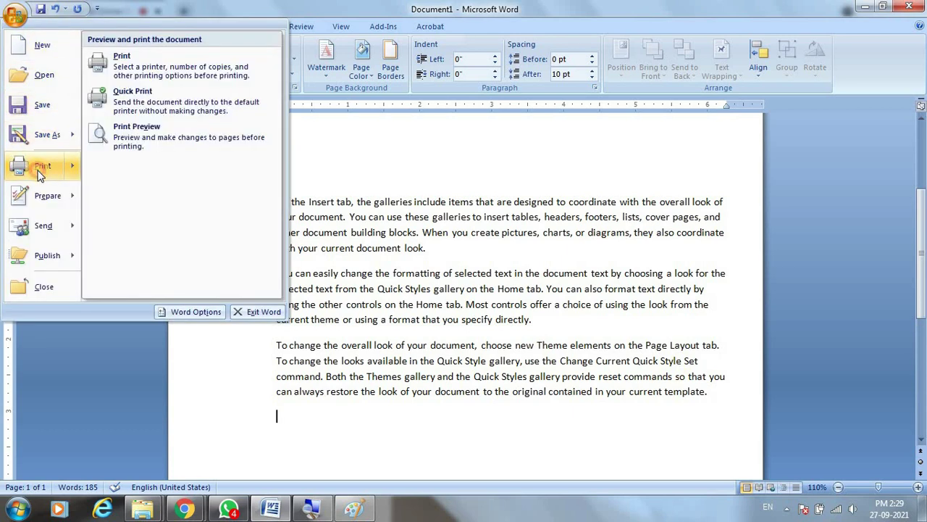
{"action": "left_click", "coordinate": [39, 171]}
{"action": "mouse_move", "coordinate": [445, 103]}
{"action": "left_mouse_down"}
{"action": "mouse_move", "coordinate": [566, 148]}
{"action": "mouse_move", "coordinate": [528, 104]}
{"action": "left_mouse_up"}
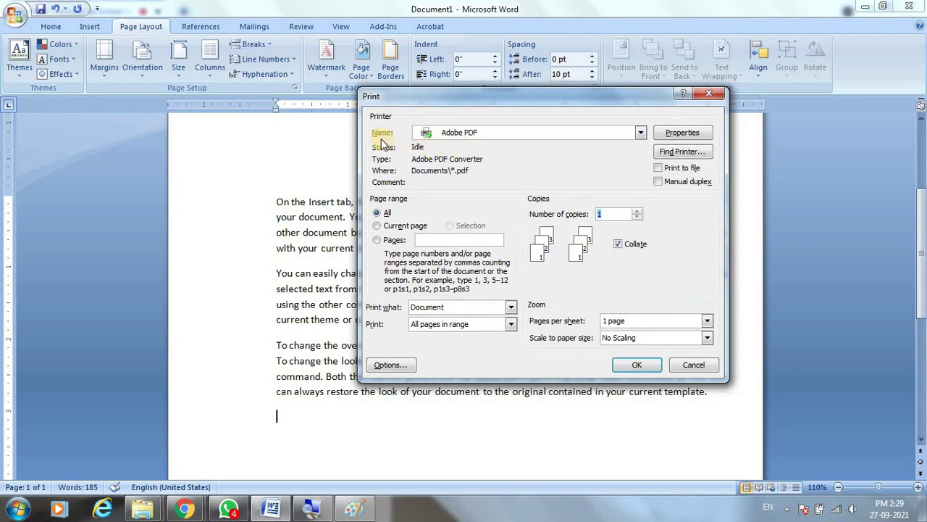
{"action": "left_click", "coordinate": [640, 135]}
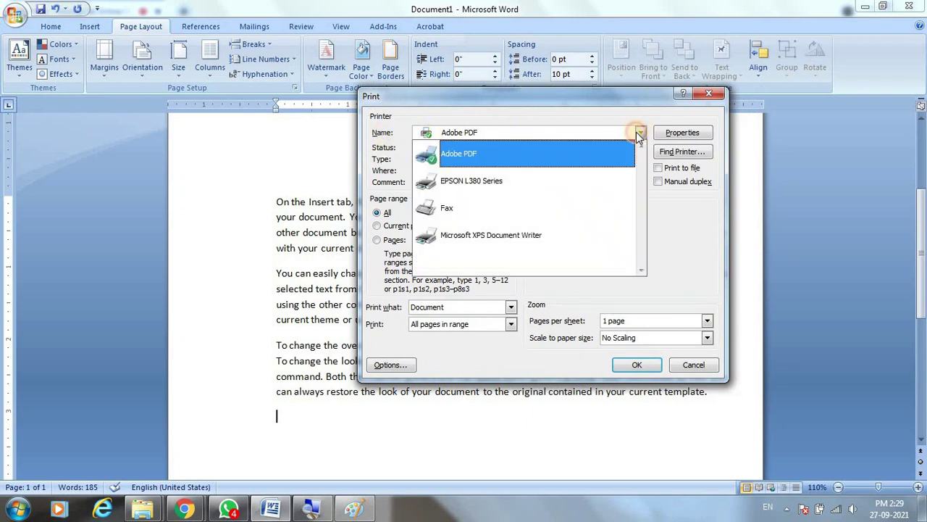
{"action": "left_click", "coordinate": [467, 187]}
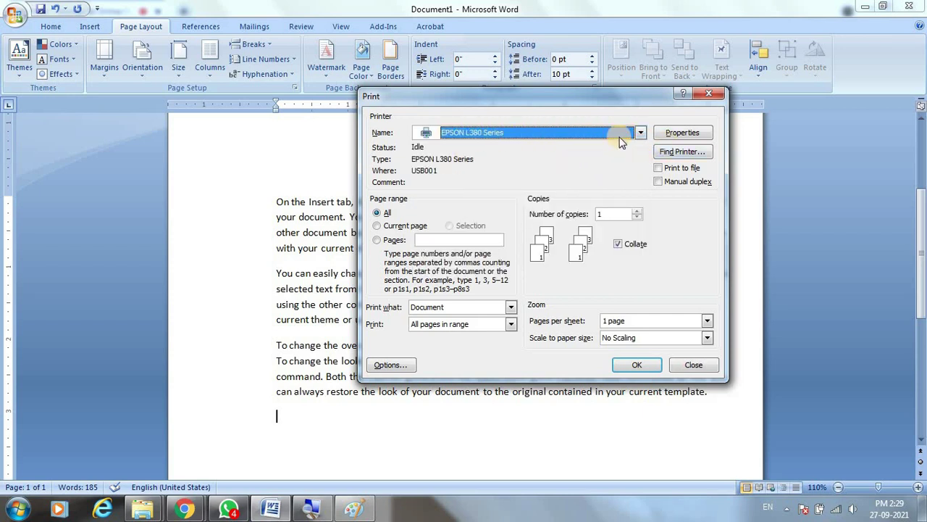
{"action": "left_click", "coordinate": [680, 137]}
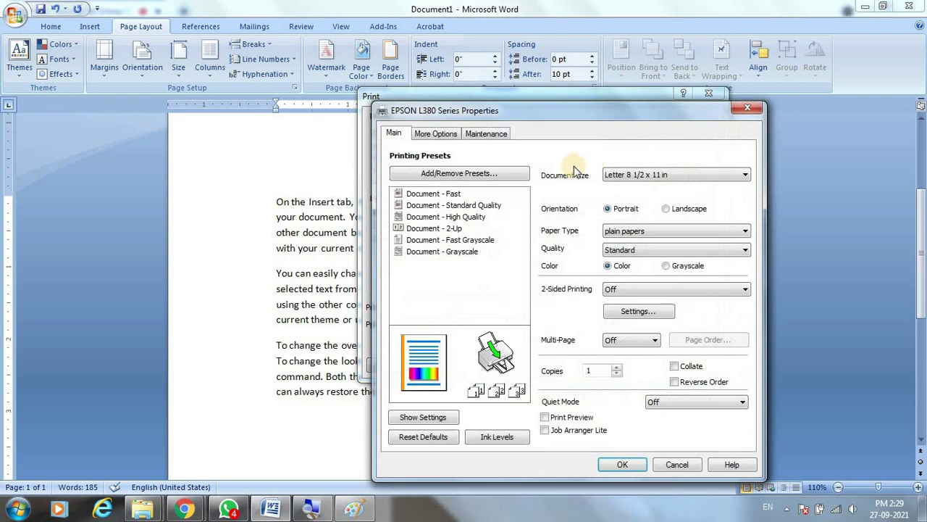
{"action": "left_click", "coordinate": [745, 174]}
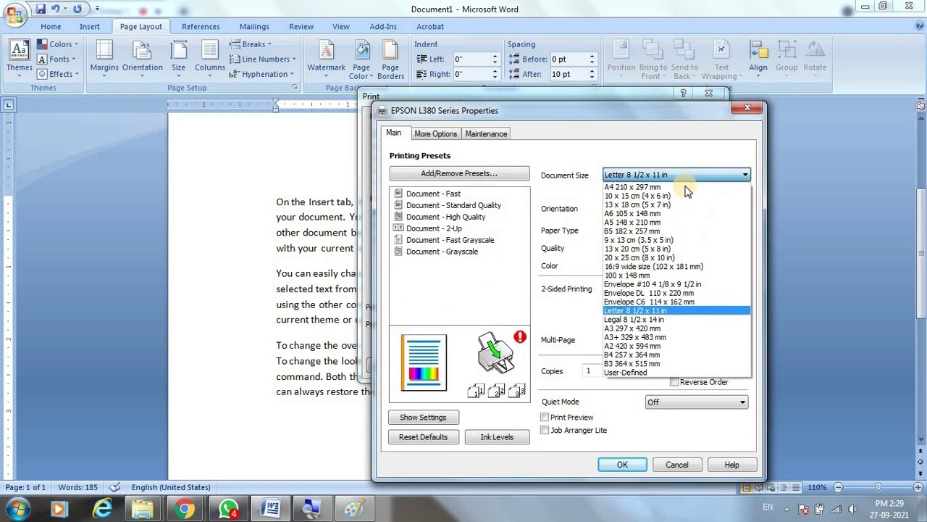
{"action": "left_click", "coordinate": [632, 187]}
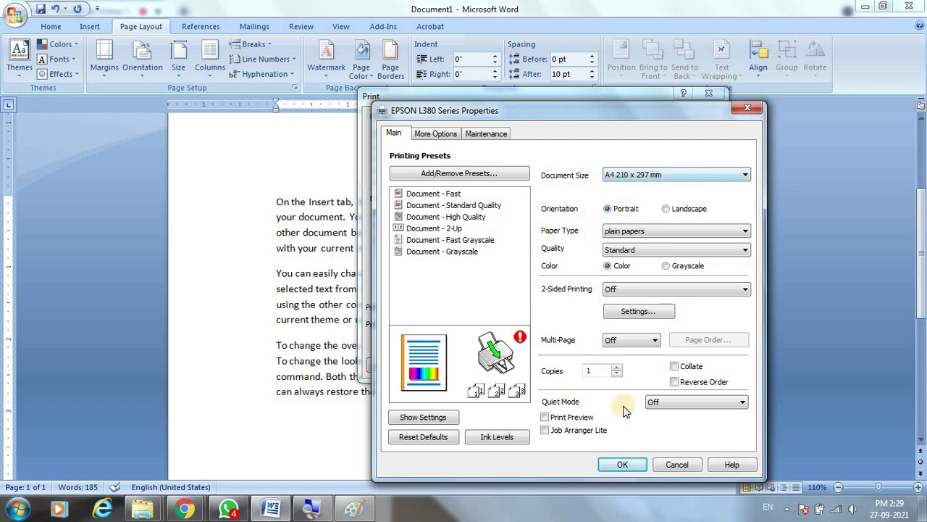
{"action": "left_click", "coordinate": [623, 467]}
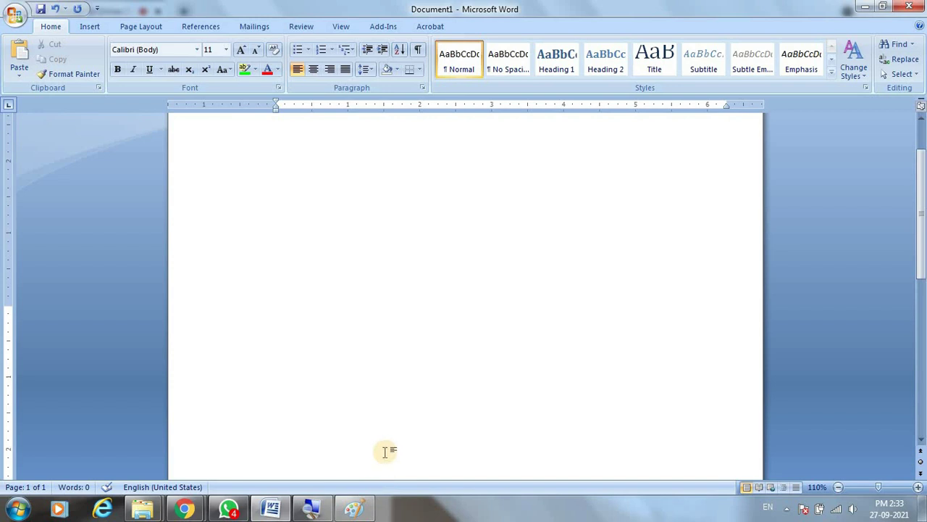
{"action": "scroll", "coordinate": [386, 457], "scroll_direction": "up", "scroll_amount": 2}
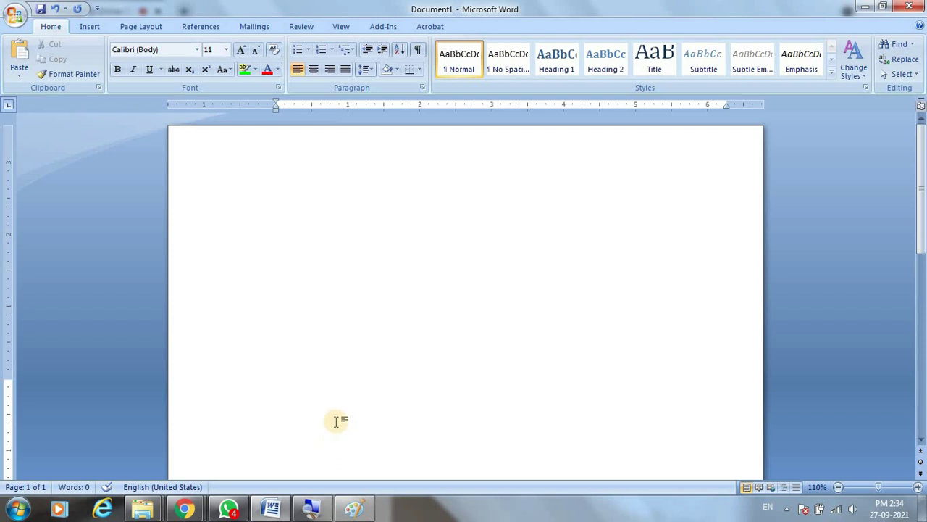
{"action": "scroll", "coordinate": [339, 422], "scroll_direction": "down", "scroll_amount": 1}
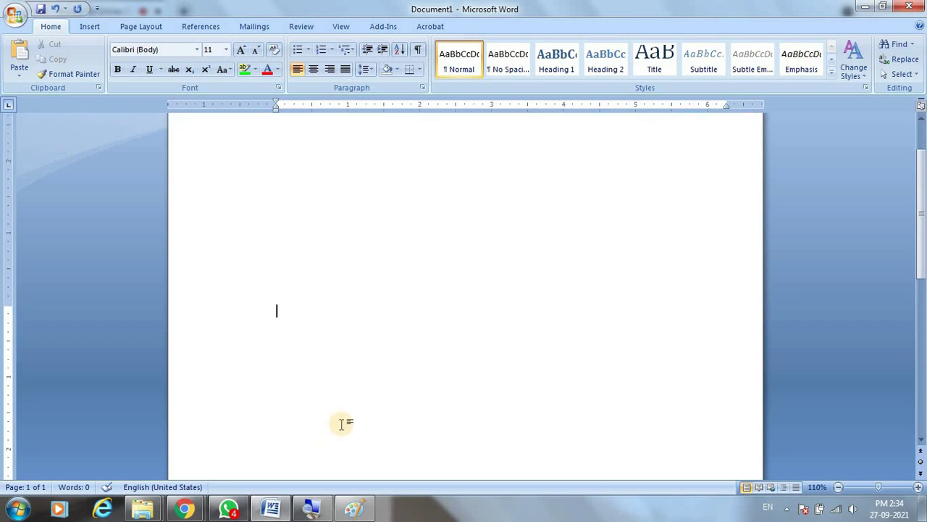
{"action": "scroll", "coordinate": [350, 347], "scroll_direction": "up", "scroll_amount": 2}
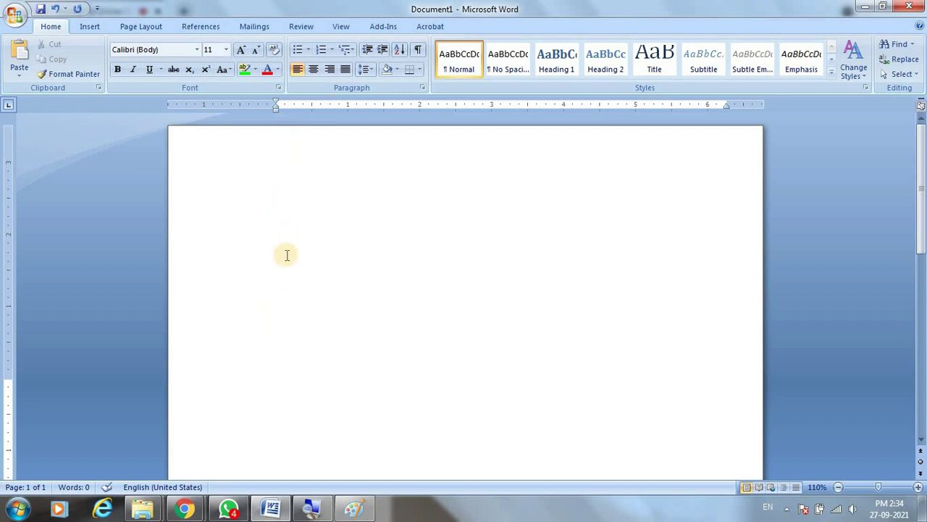
{"action": "left_click", "coordinate": [295, 345]}
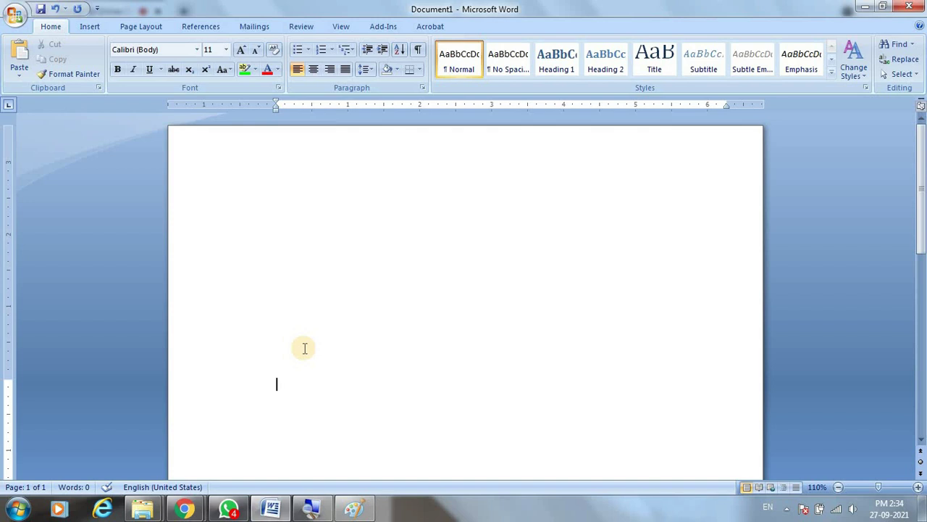
Insert a Section Breaks: Next Page break from the Page Layout Breaks list.
{"action": "left_click", "coordinate": [138, 28]}
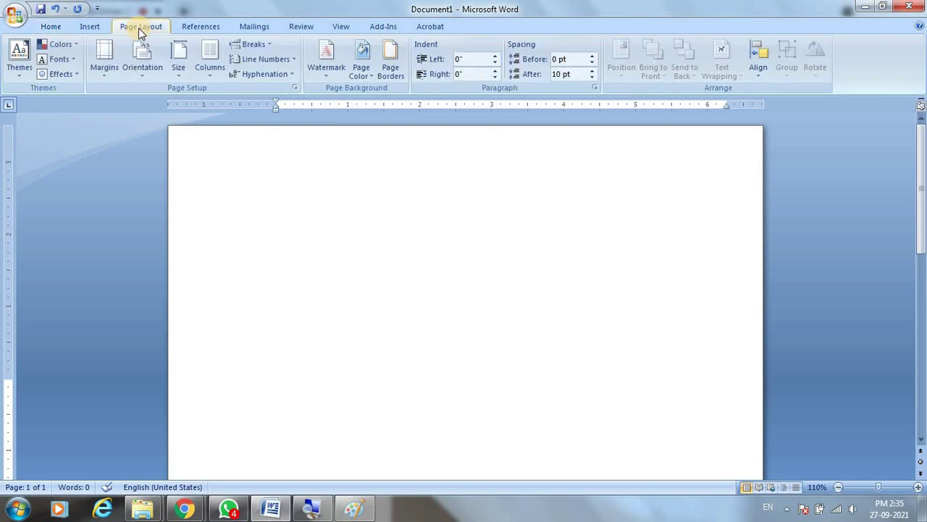
{"action": "left_click", "coordinate": [269, 45]}
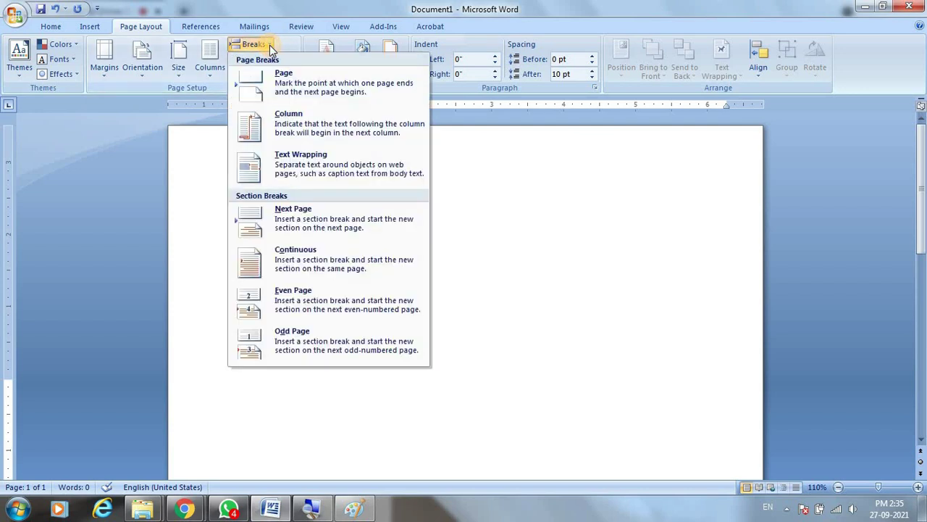
{"action": "left_click", "coordinate": [296, 219]}
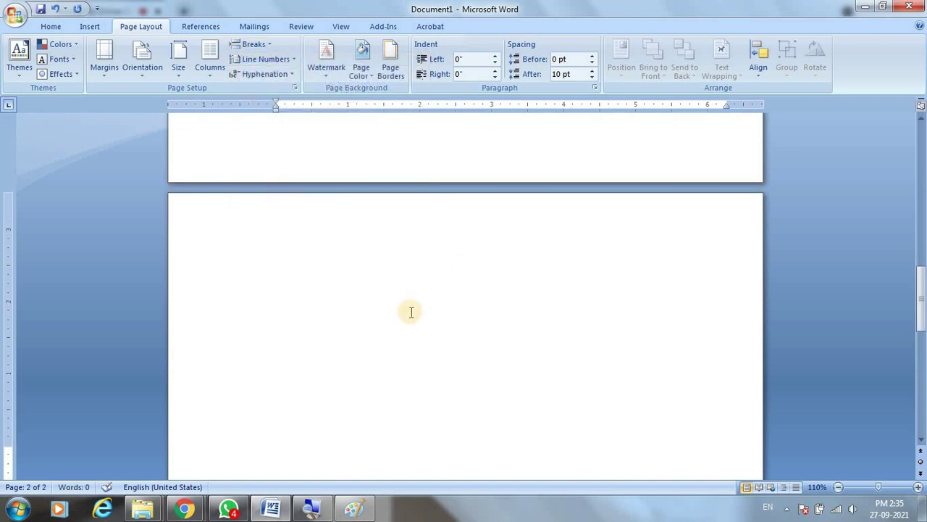
{"action": "scroll", "coordinate": [411, 312], "scroll_direction": "down", "scroll_amount": 2}
{"action": "scroll", "coordinate": [411, 312], "scroll_direction": "up", "scroll_amount": 2}
{"action": "scroll", "coordinate": [405, 319], "scroll_direction": "up", "scroll_amount": 4}
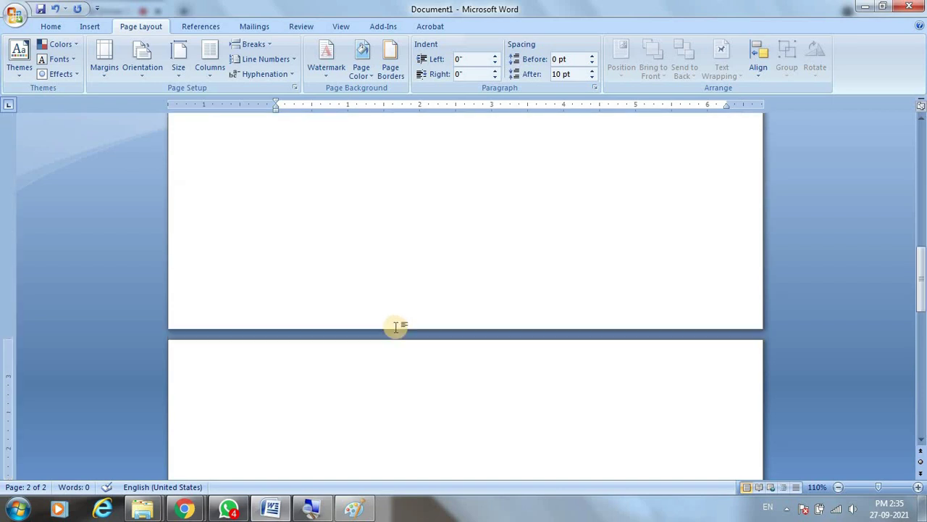
{"action": "scroll", "coordinate": [397, 327], "scroll_direction": "down", "scroll_amount": 5}
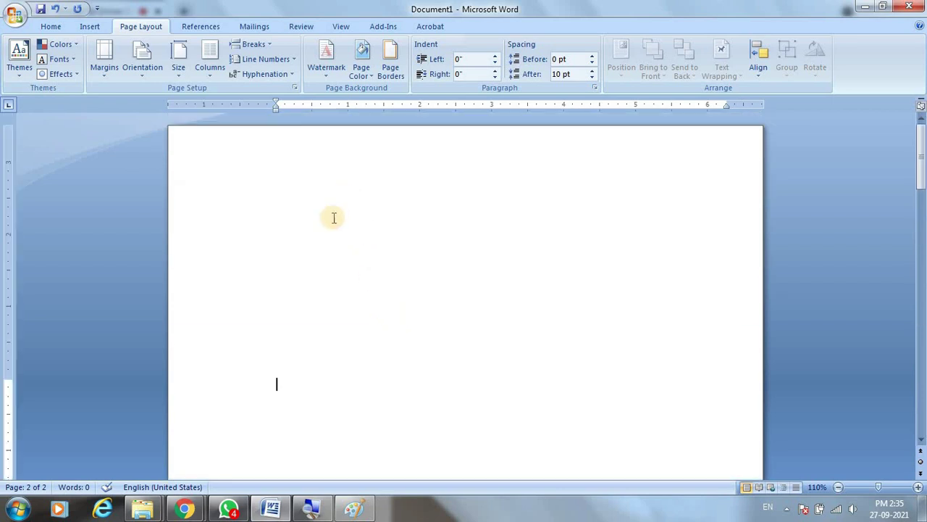
{"action": "scroll", "coordinate": [319, 290], "scroll_direction": "down", "scroll_amount": 1}
{"action": "scroll", "coordinate": [311, 318], "scroll_direction": "up", "scroll_amount": 2}
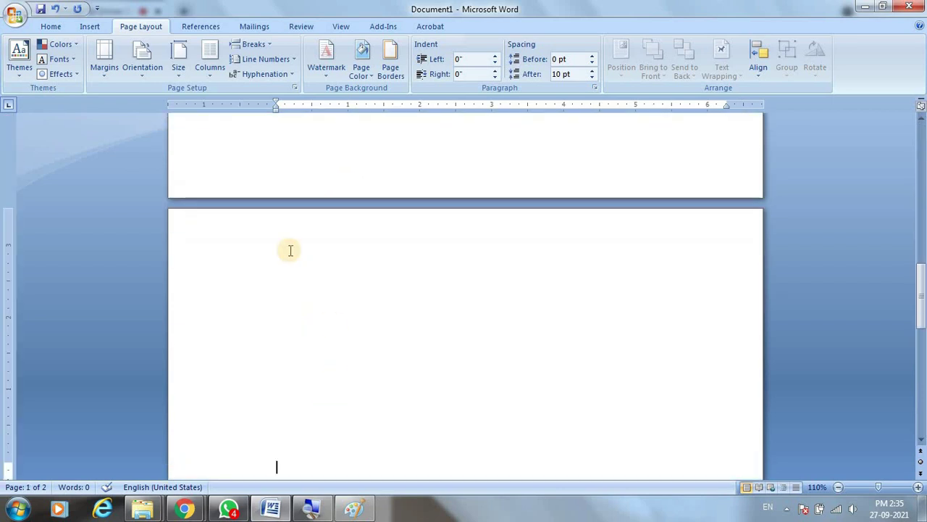
{"action": "scroll", "coordinate": [314, 344], "scroll_direction": "down", "scroll_amount": 1}
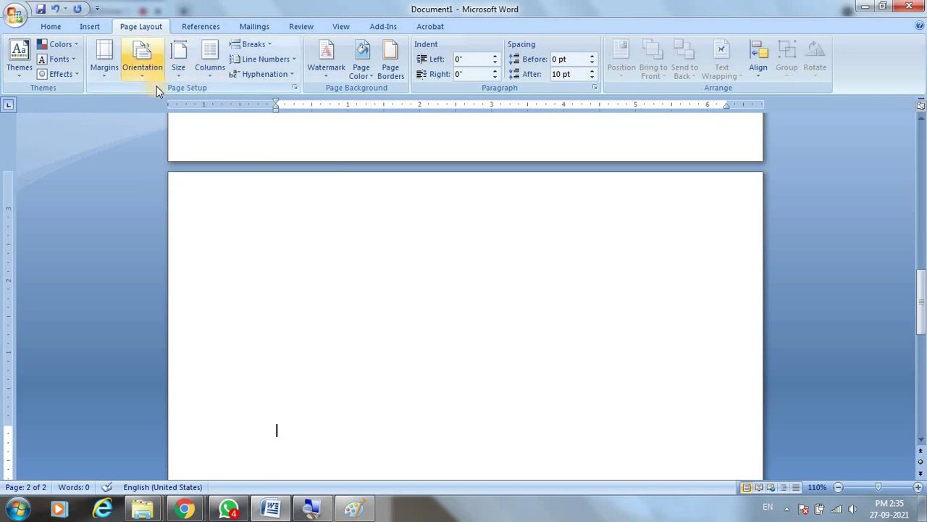
In Custom Margins for page 2's section, enter 1″ top, 0.5″ bottom and 1″ left margins.
{"action": "left_click", "coordinate": [106, 72]}
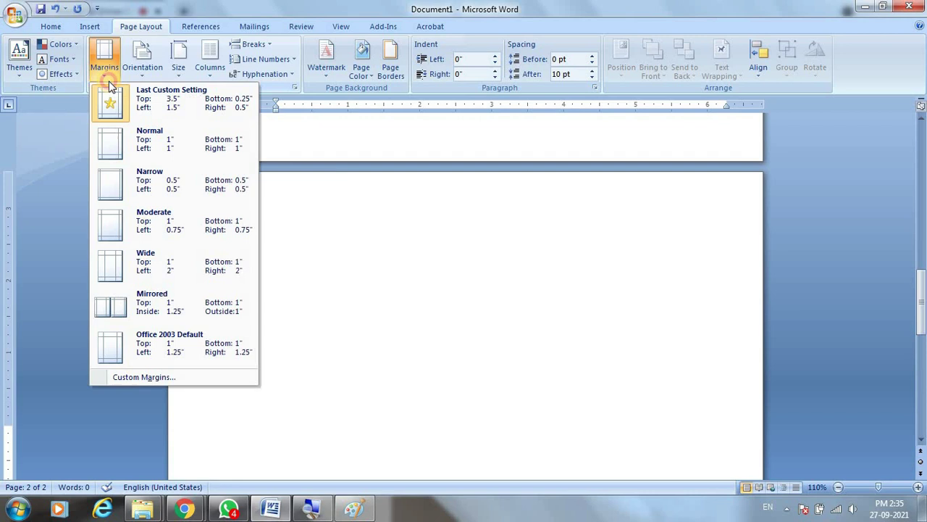
{"action": "left_click", "coordinate": [150, 376]}
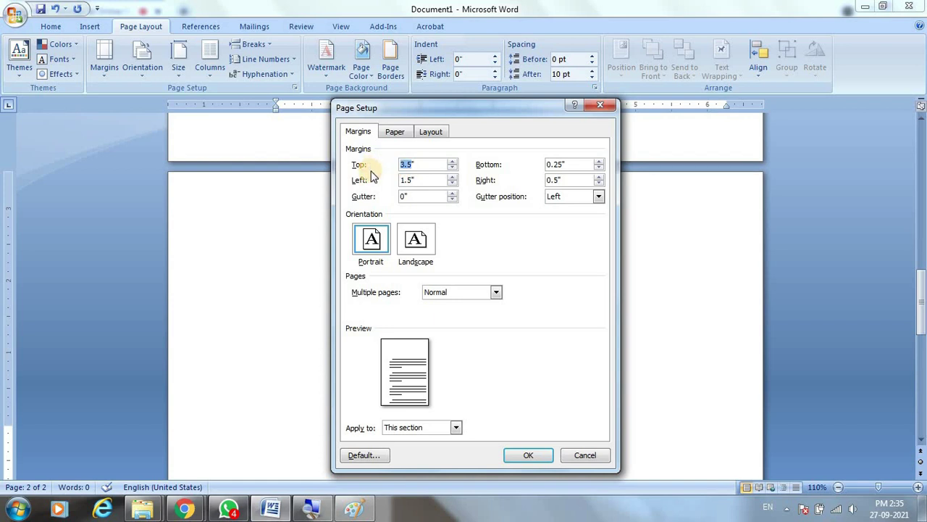
{"action": "type", "text": "1"}
{"action": "left_click_drag", "start_coordinate": [562, 166], "coordinate": [542, 168]}
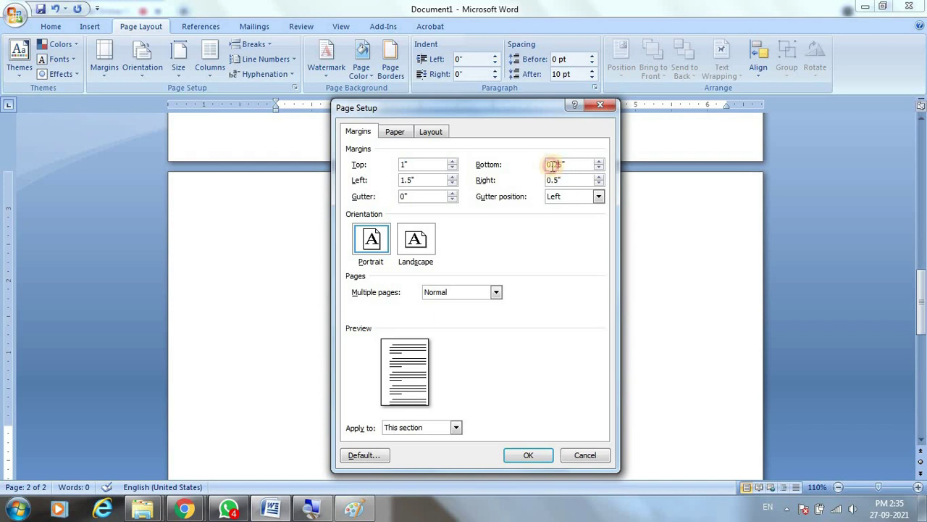
{"action": "left_click_drag", "start_coordinate": [542, 167], "coordinate": [539, 168]}
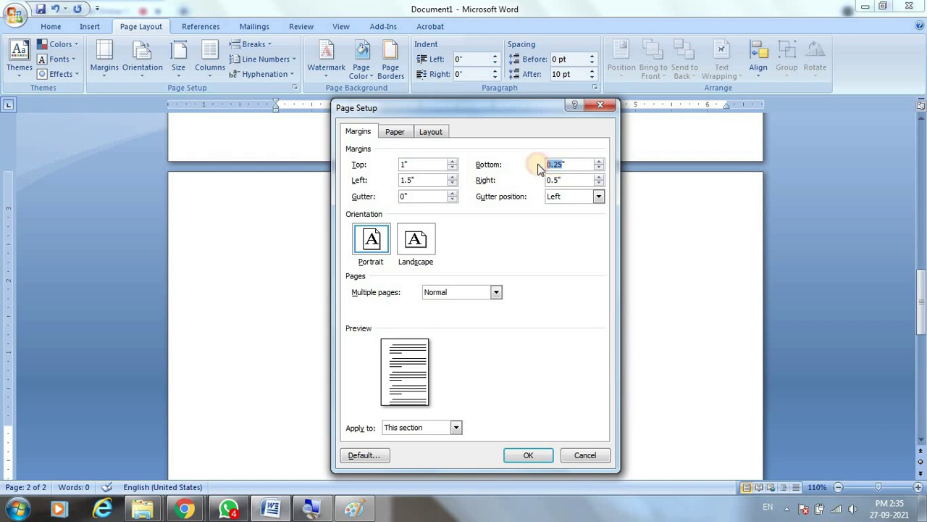
{"action": "type", "text": "0.5"}
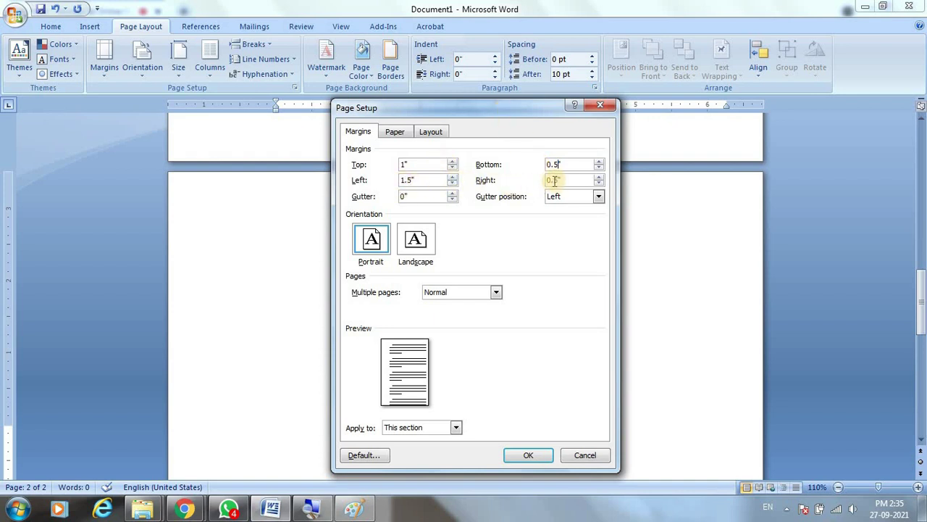
{"action": "left_click", "coordinate": [410, 180]}
{"action": "key", "text": "BackSpace"}
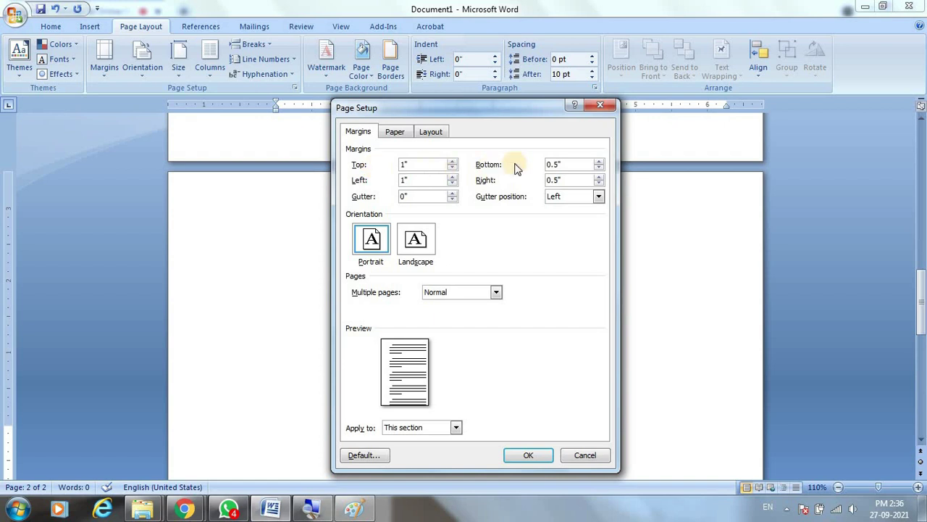
{"action": "double_click", "coordinate": [557, 163]}
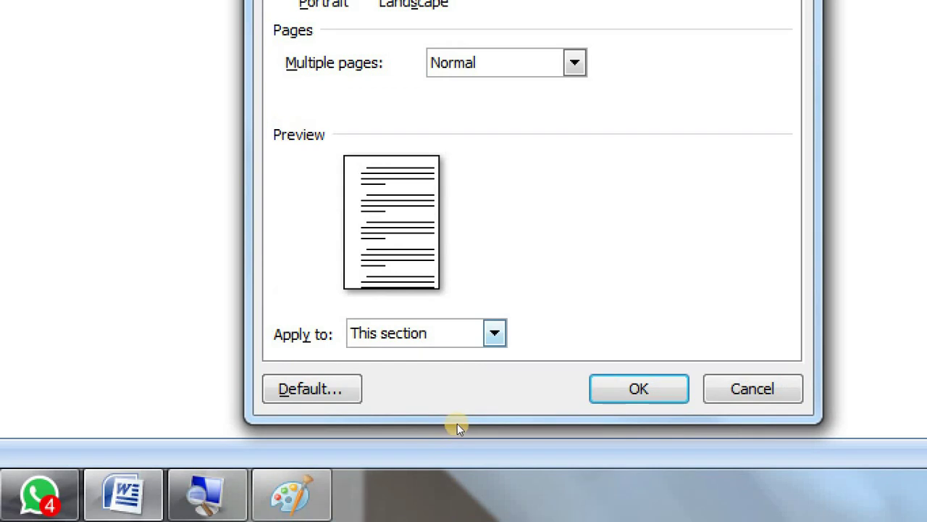
{"action": "key", "text": "alt+Down"}
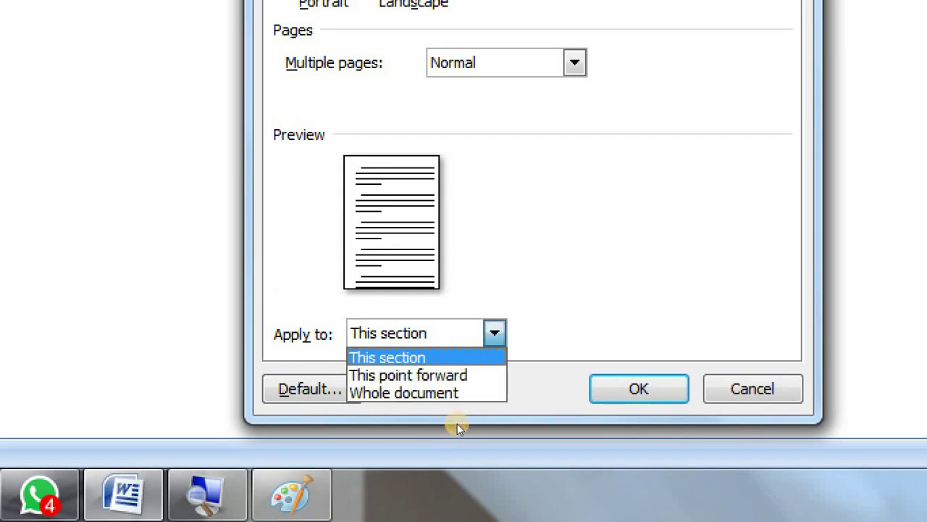
{"action": "key", "text": "Down"}
{"action": "key", "text": "Down"}
{"action": "left_click", "coordinate": [410, 459]}
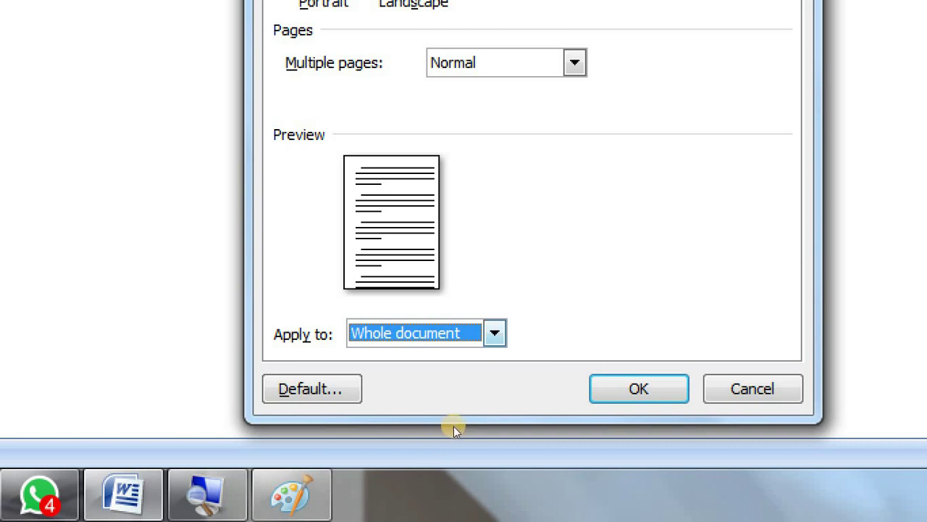
{"action": "left_click", "coordinate": [453, 426]}
{"action": "left_click", "coordinate": [402, 441]}
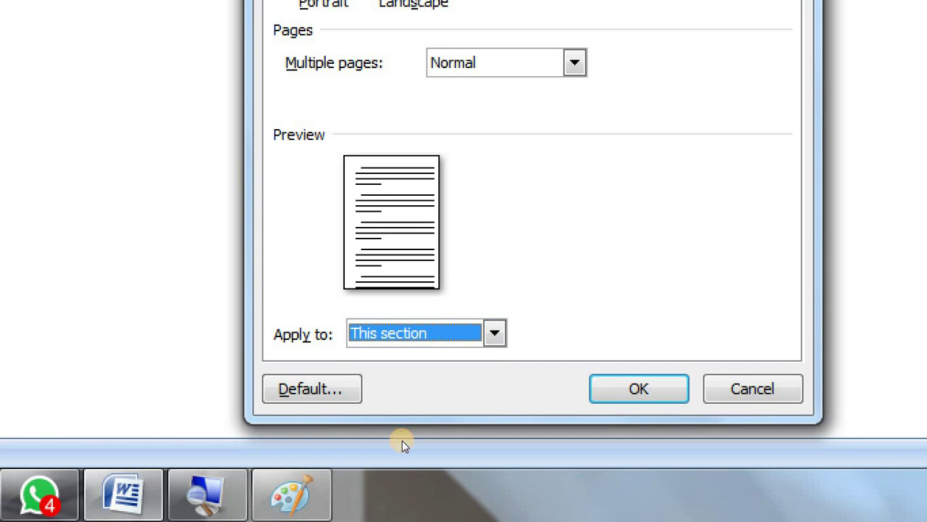